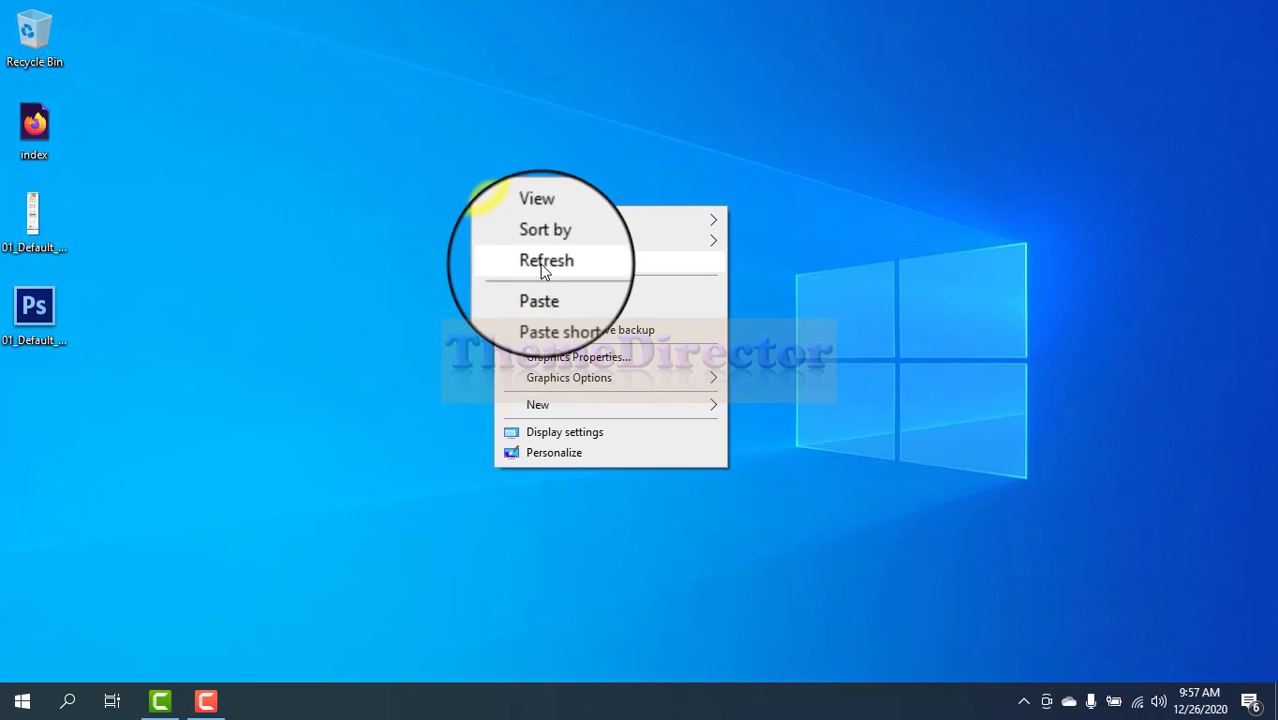
Check the editable names of the index, 01_Default_Home image and 01_Default_Home Photoshop files on the desktop for file extensions.
click(542, 262)
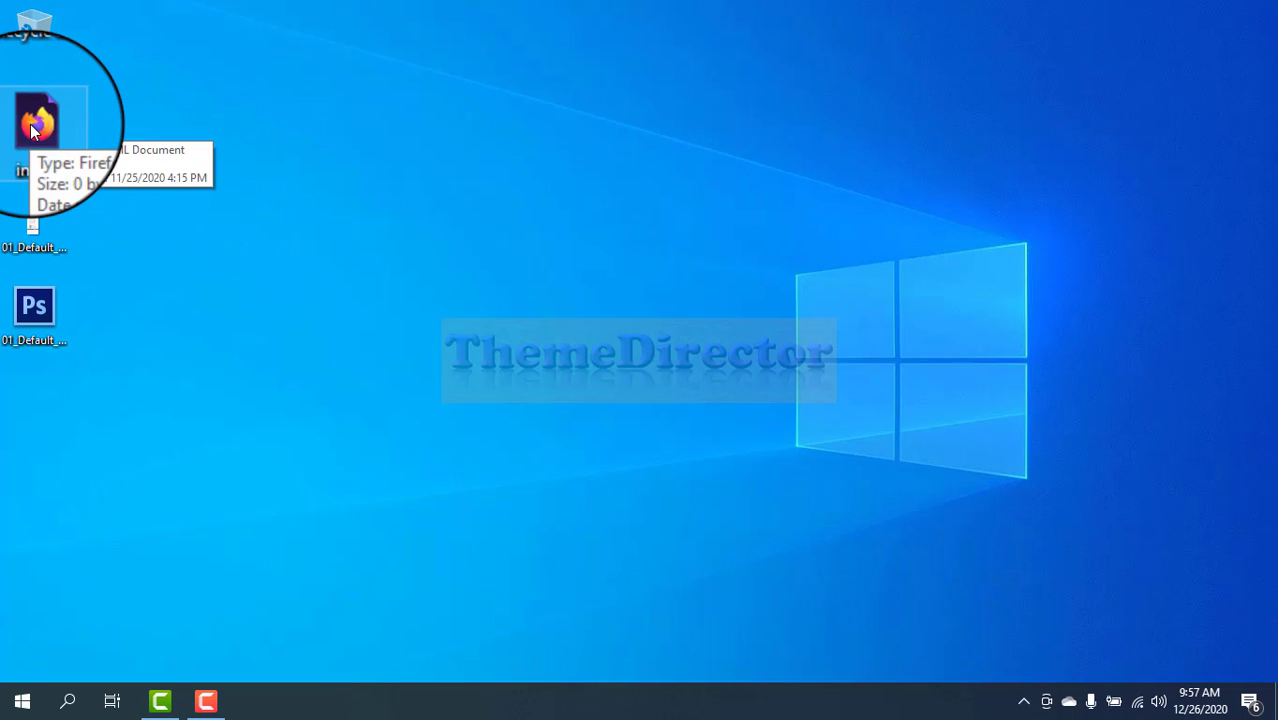
click(34, 155)
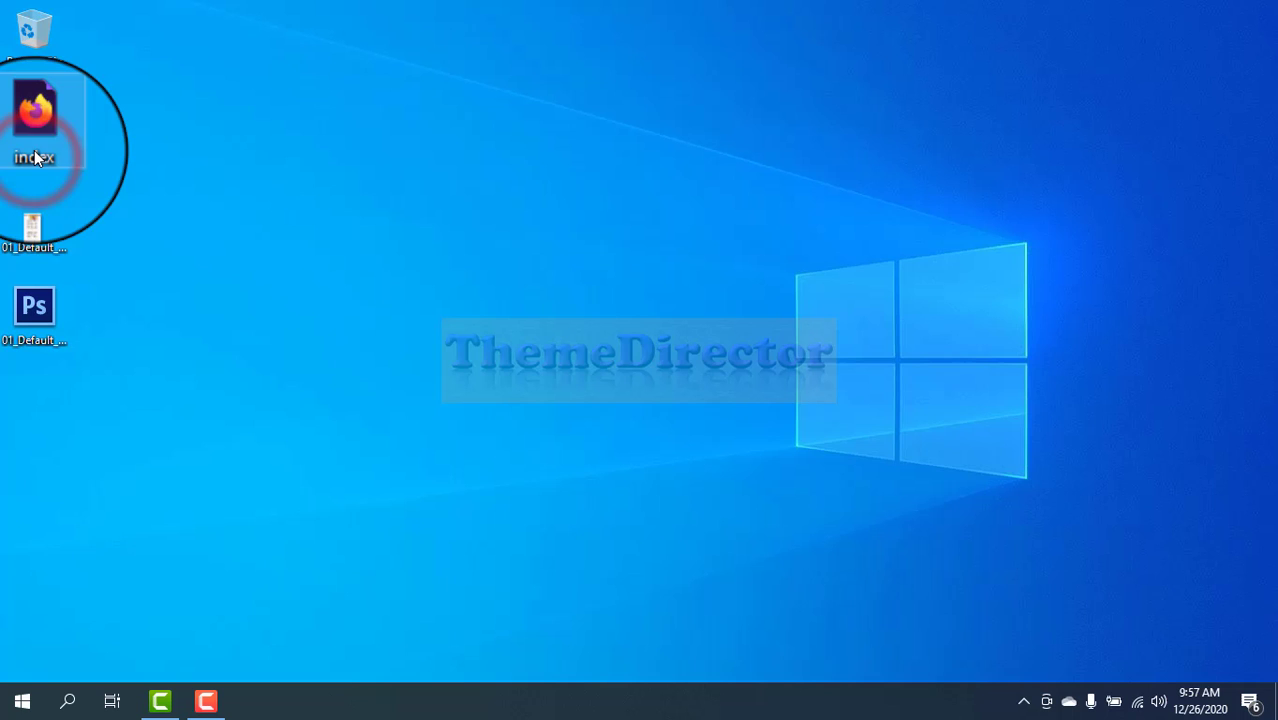
click(38, 156)
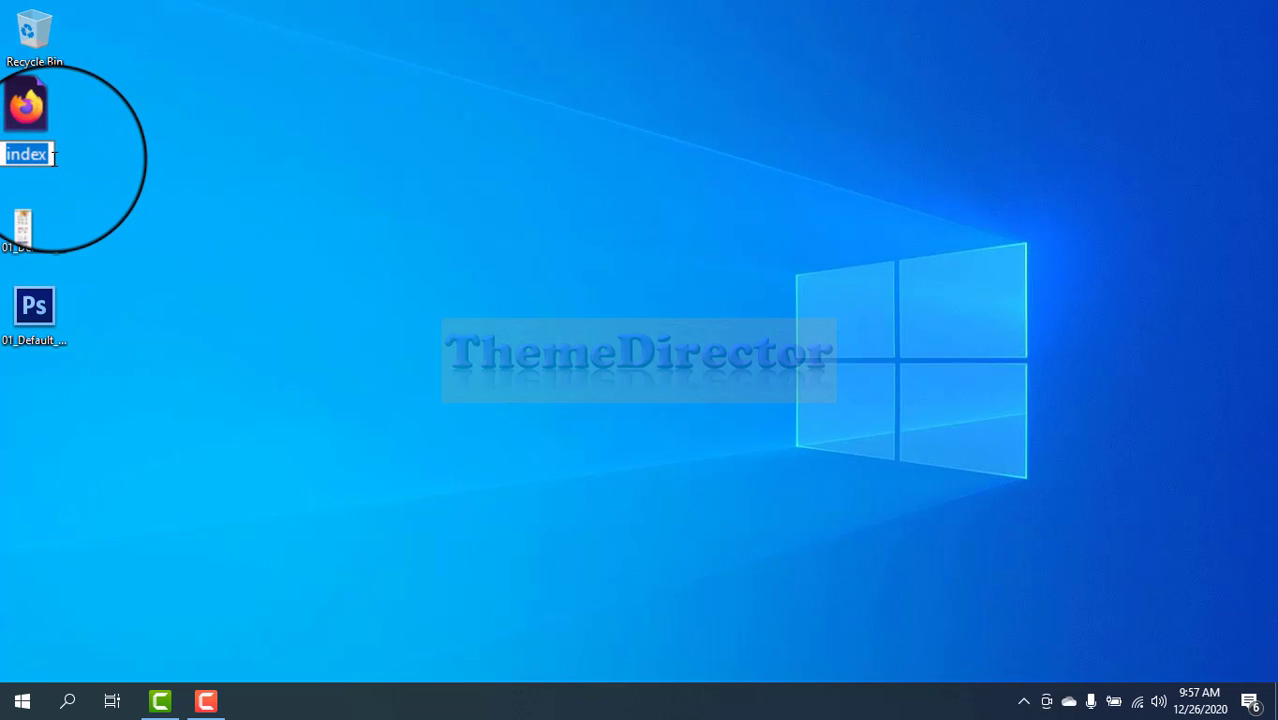
key(Return)
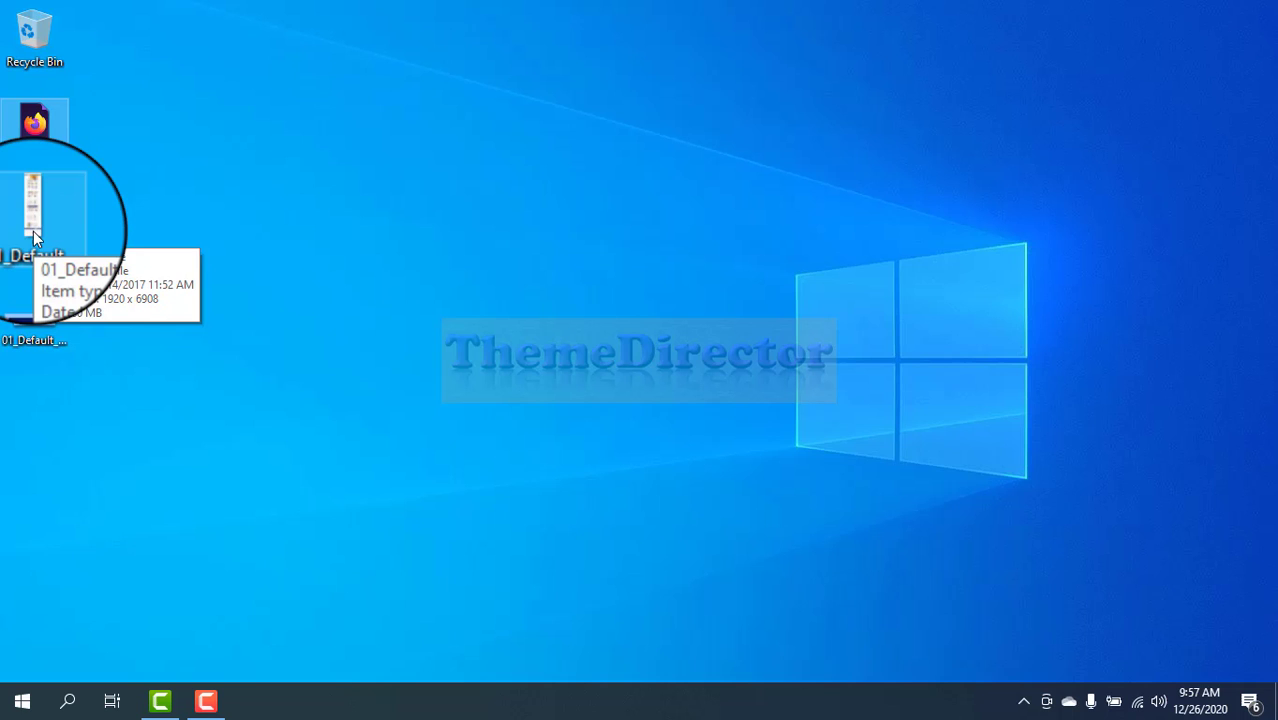
click(36, 256)
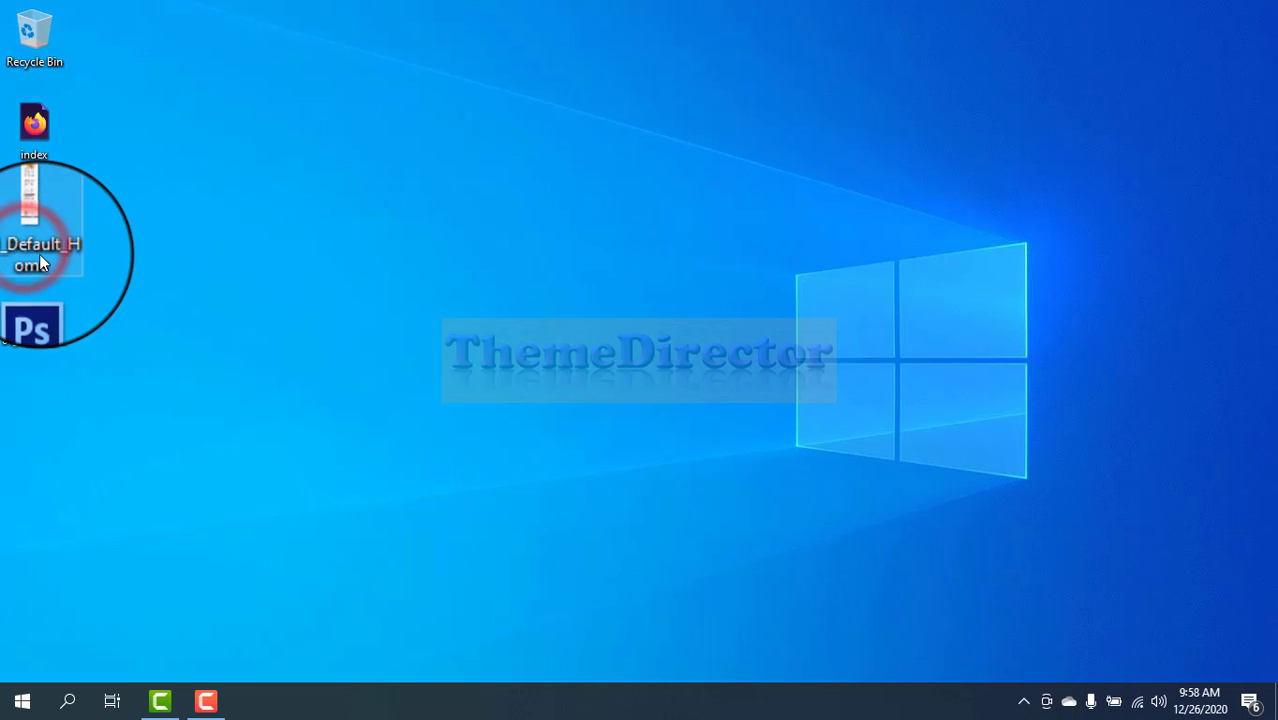
click(45, 260)
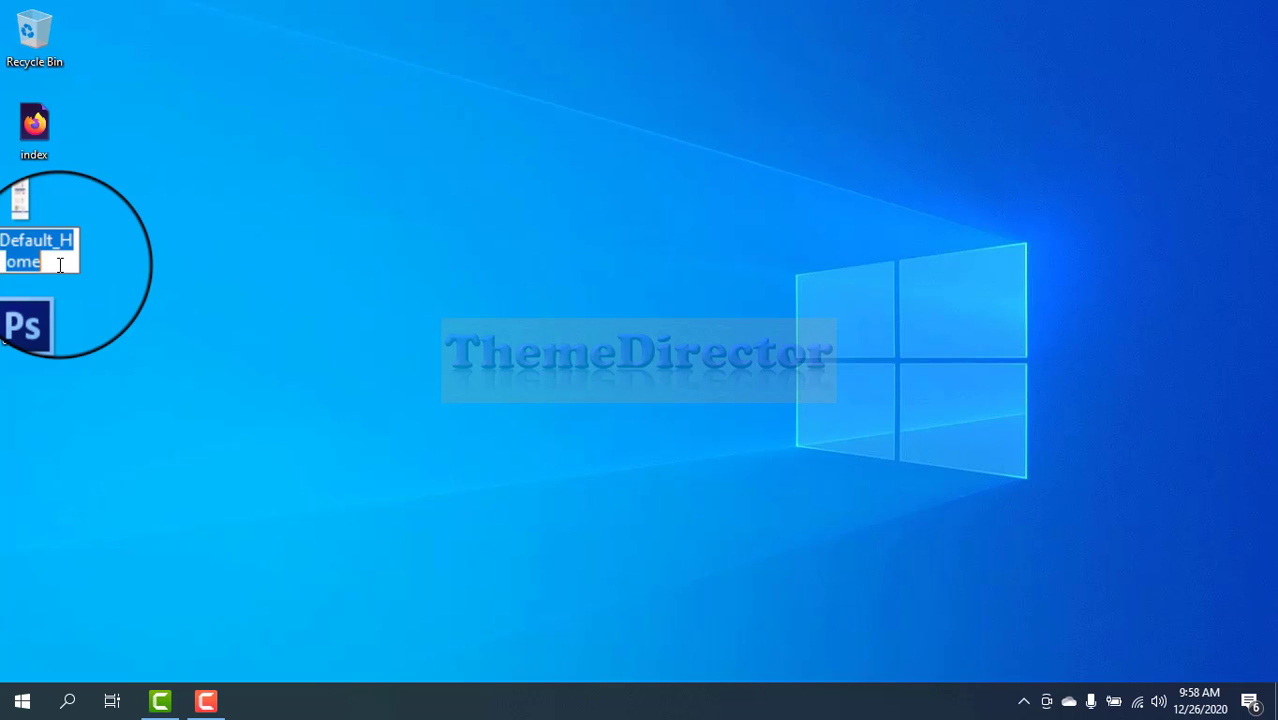
click(34, 205)
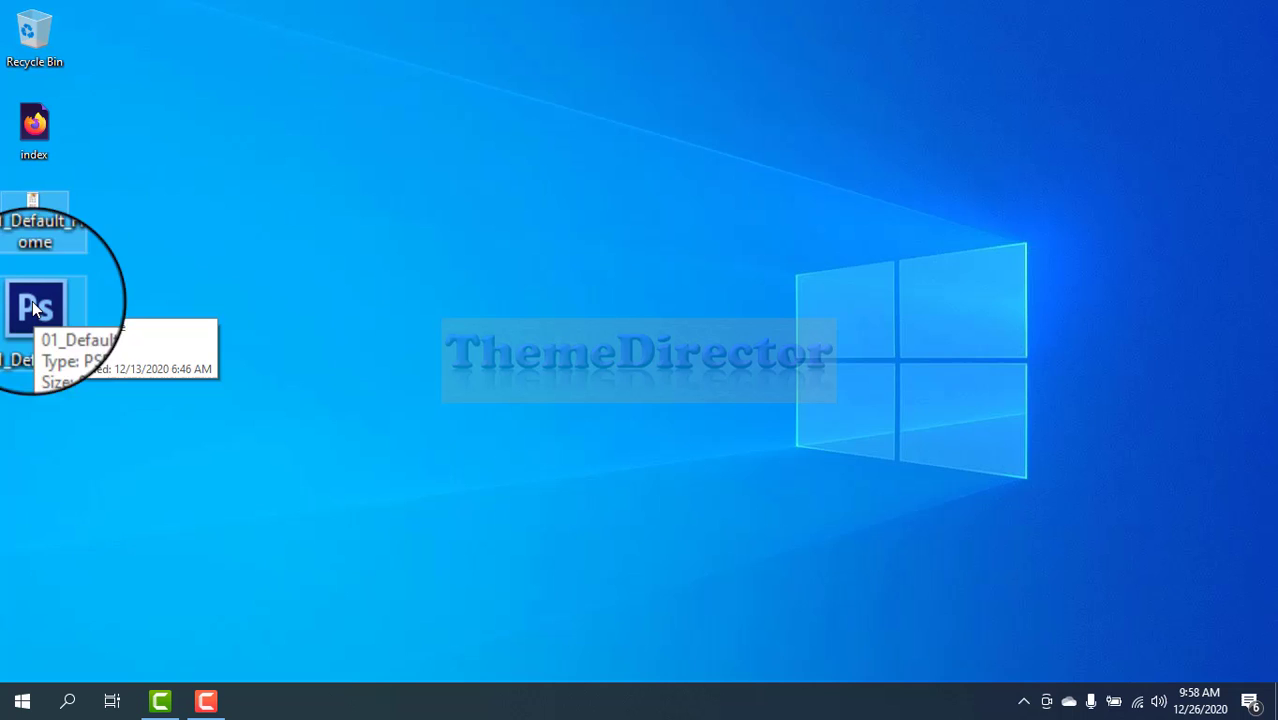
double_click(34, 341)
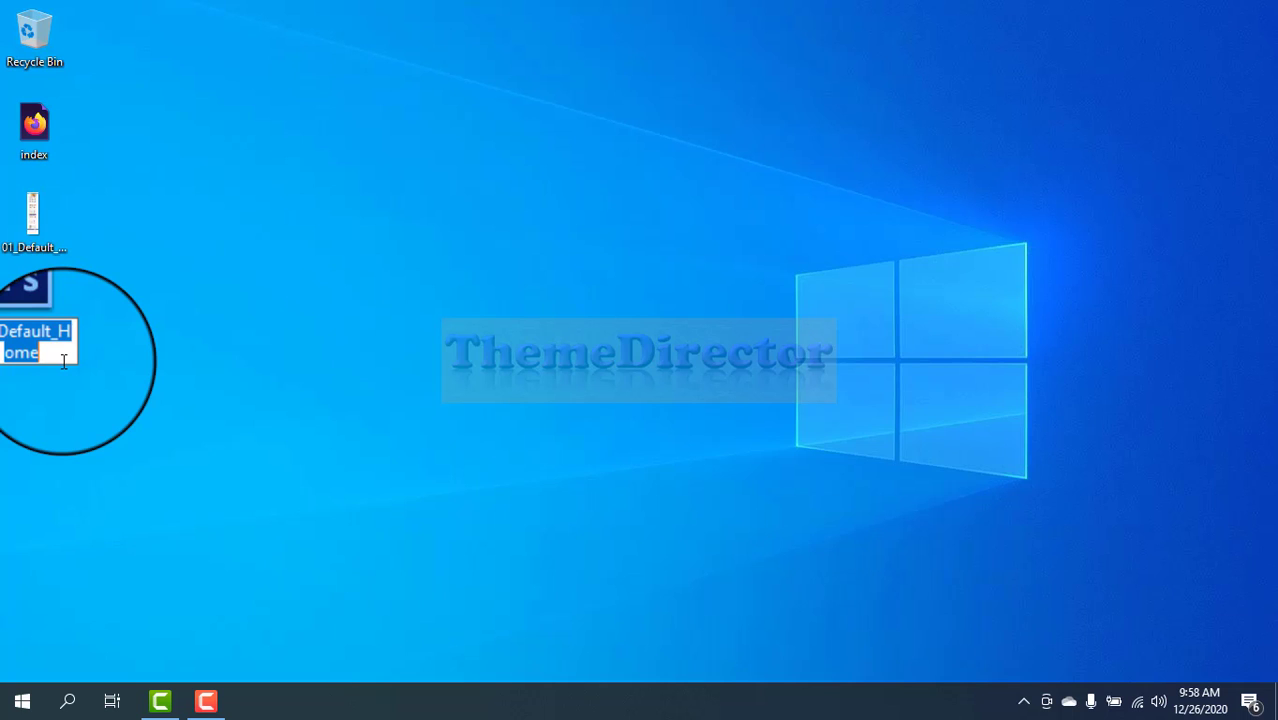
key(Return)
Create a new text document on the desktop, keeping the default name New Text Document.
right_click(275, 220)
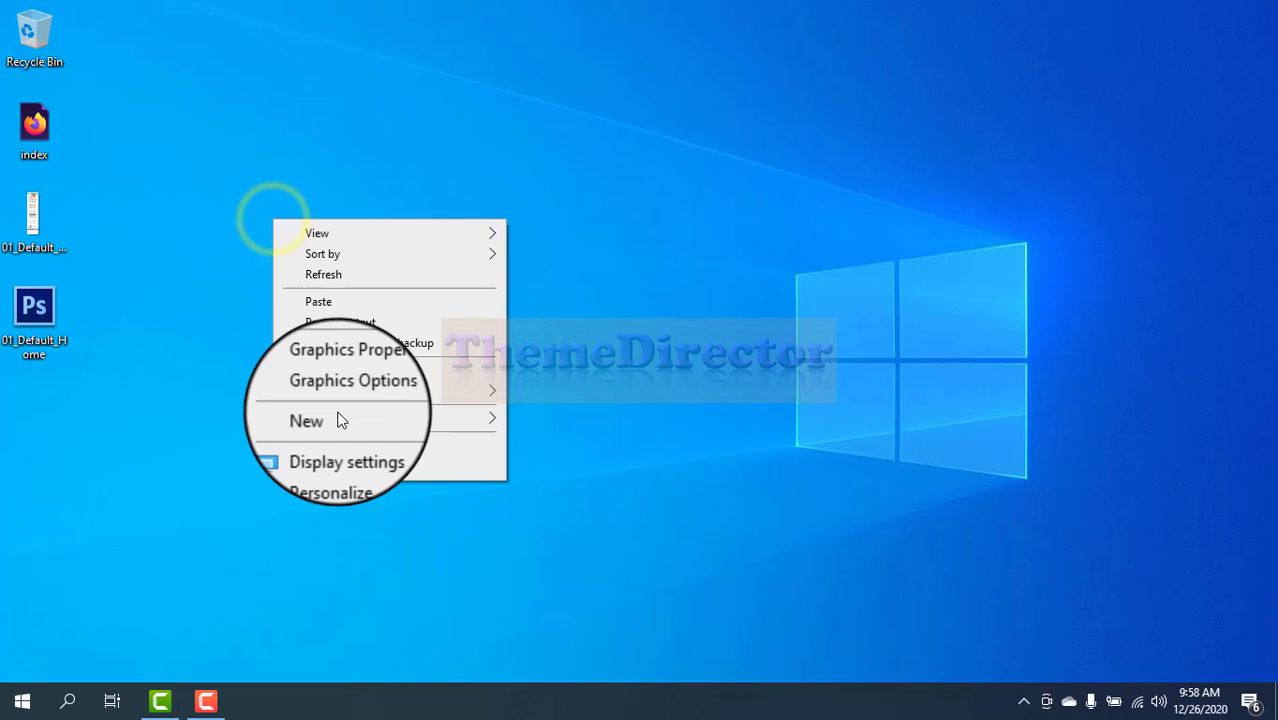
mouse_move(371, 420)
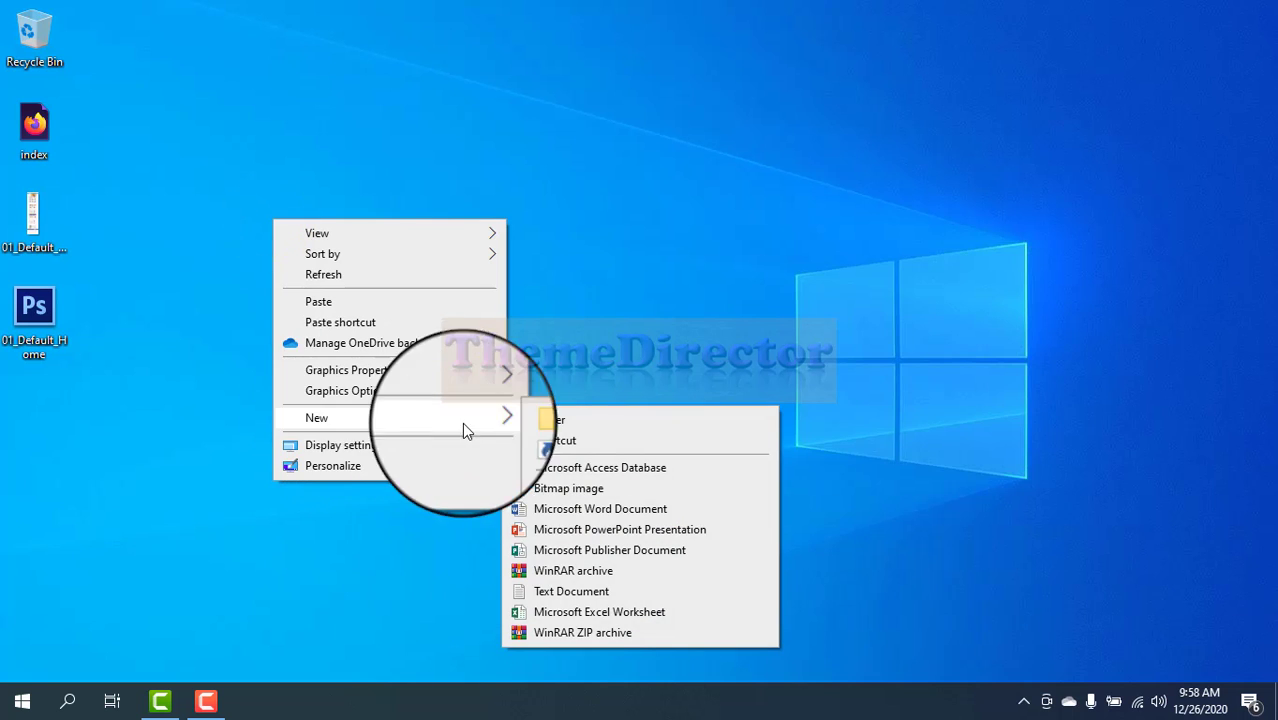
click(567, 591)
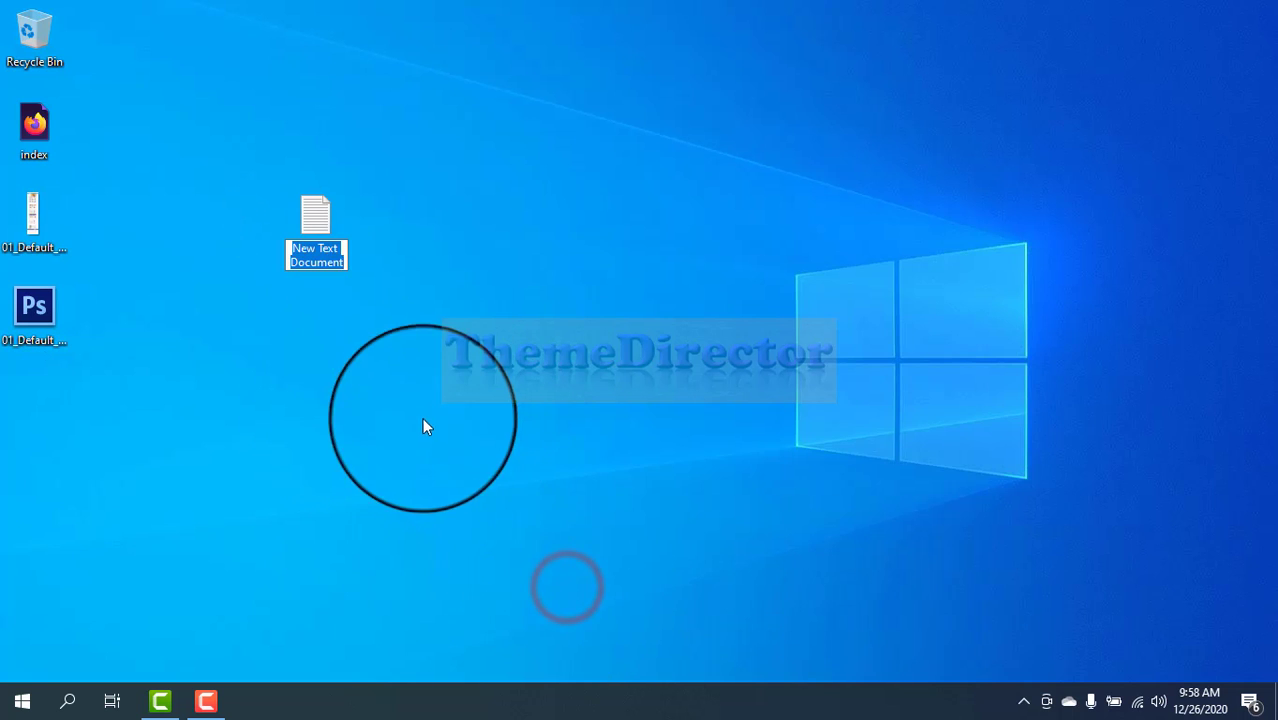
click(343, 251)
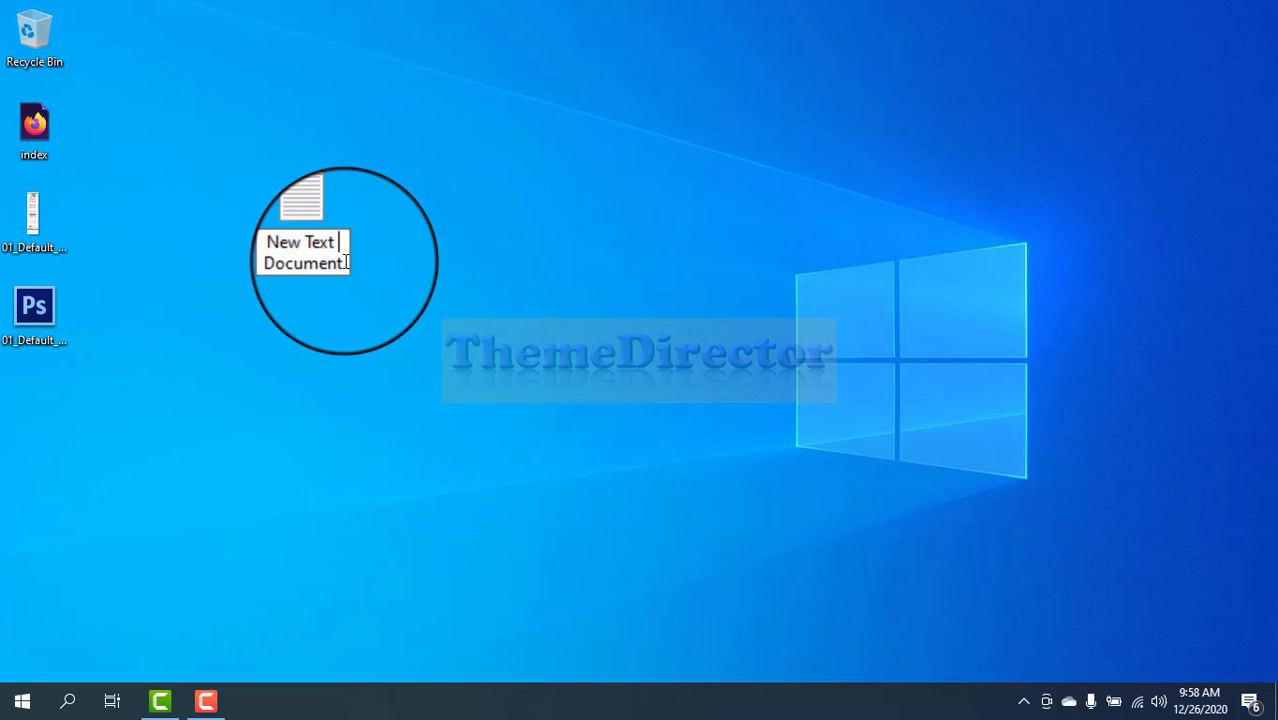
click(419, 211)
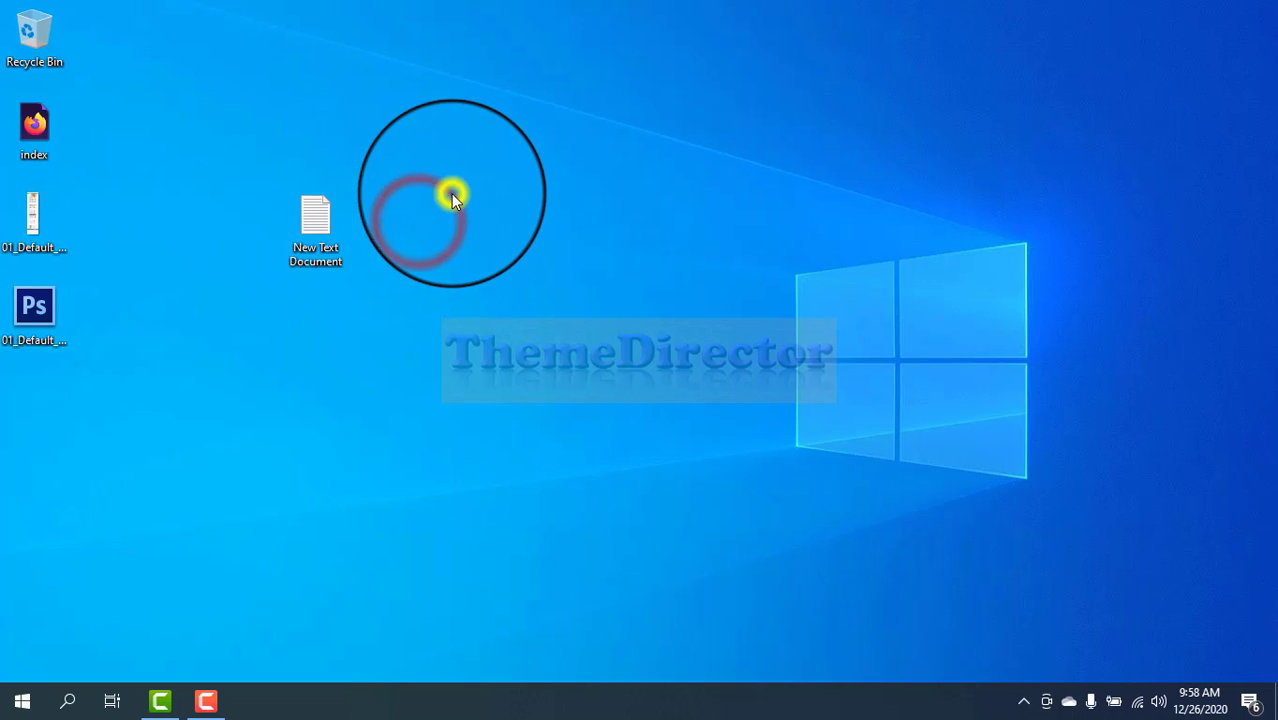
right_click(451, 194)
click(497, 252)
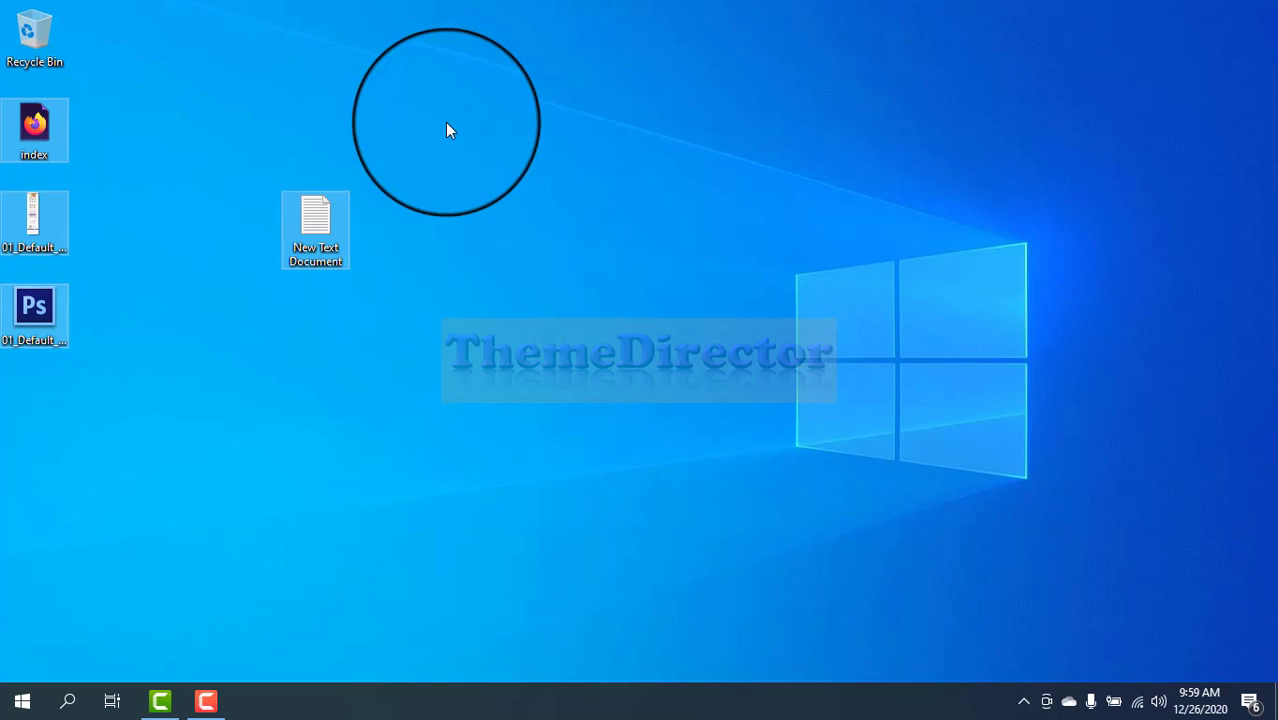
drag(435, 110, 12, 338)
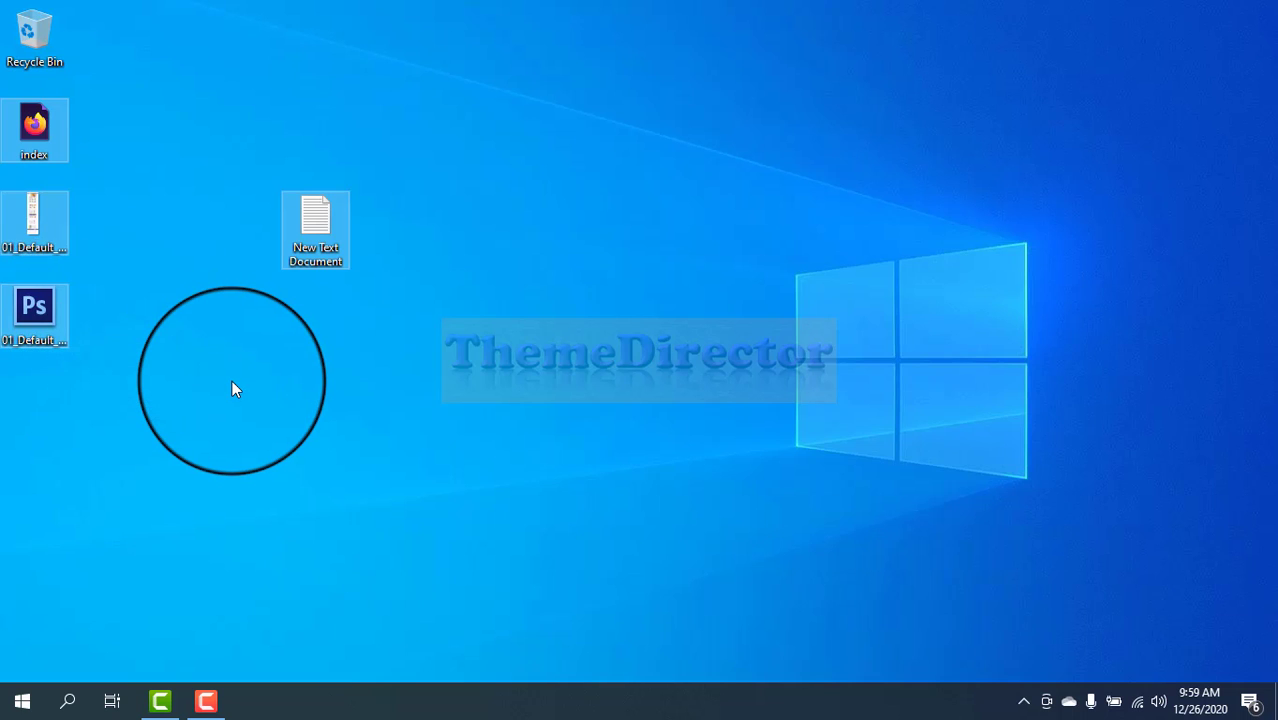
right_click(449, 183)
click(508, 237)
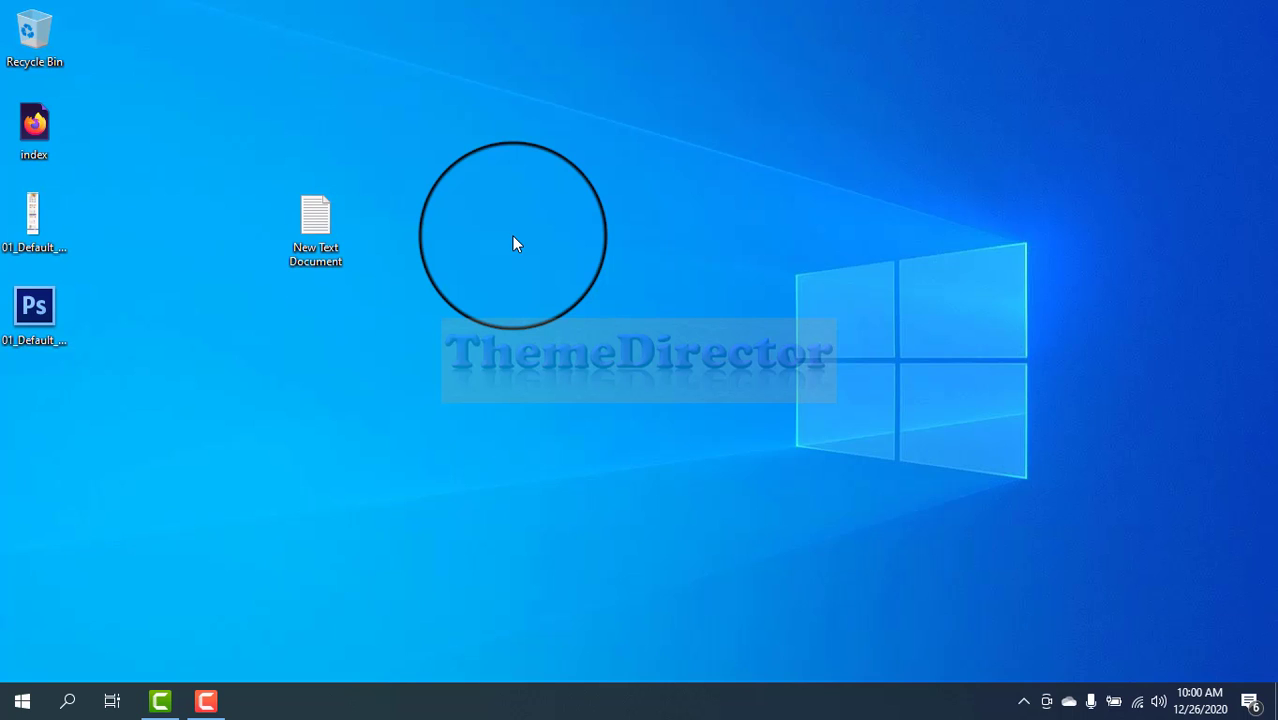
Find and open Control Panel, maximize its window and view the items as Large icons.
click(70, 702)
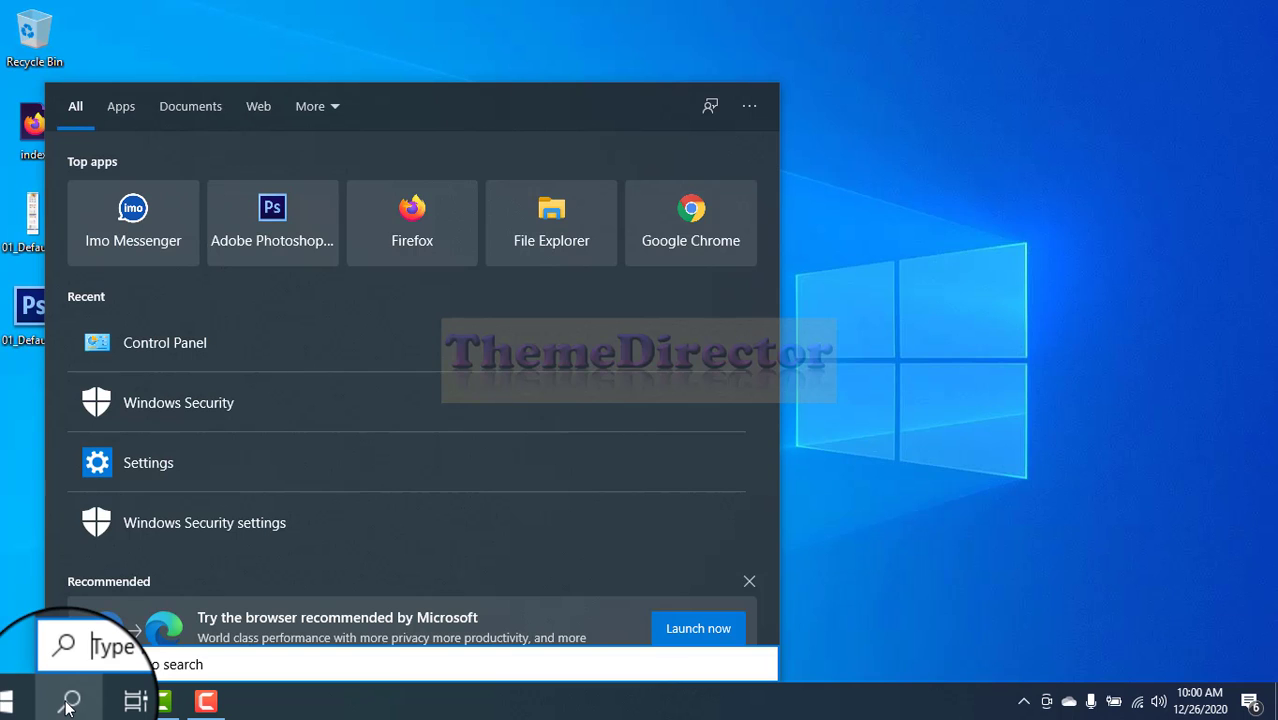
text(control panel)
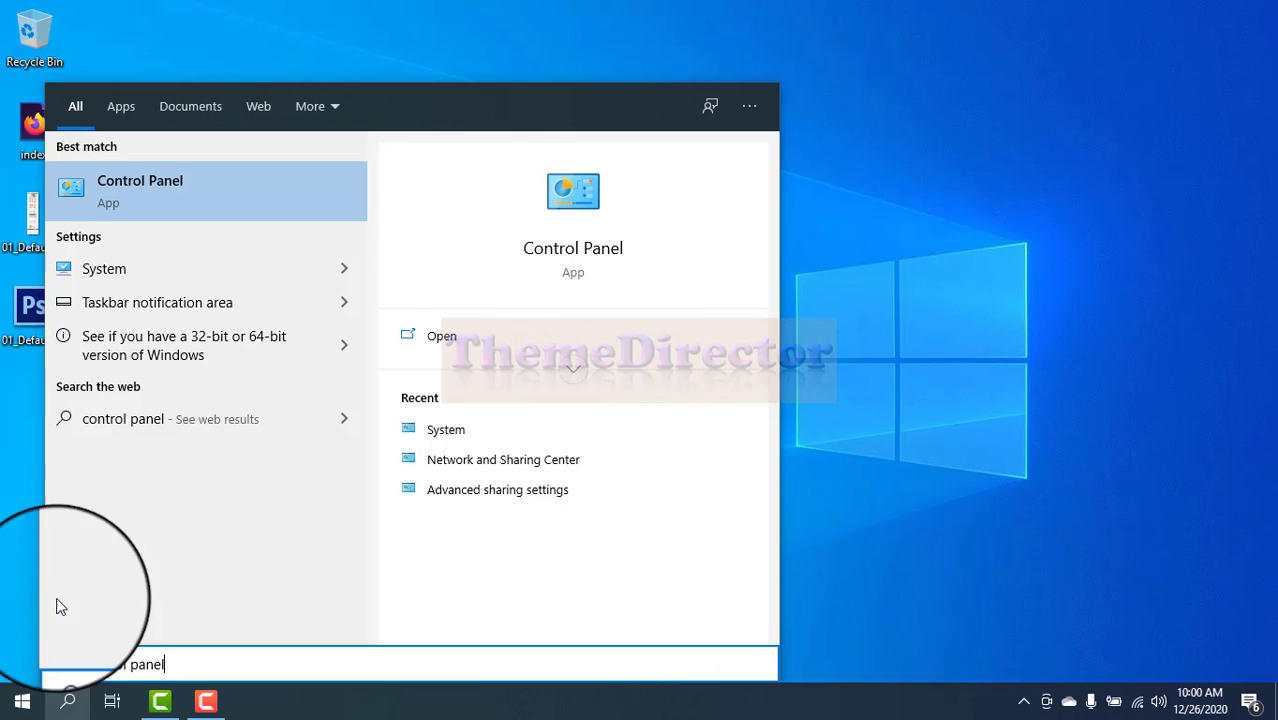
click(110, 185)
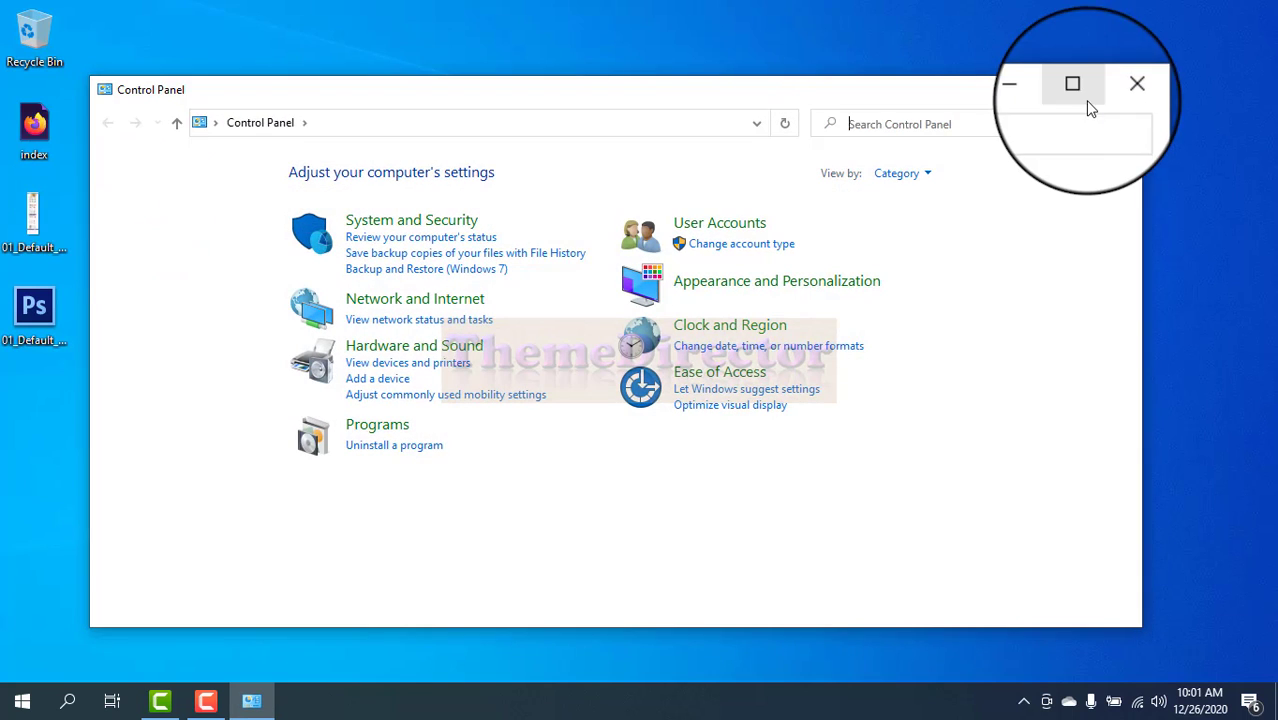
click(1085, 88)
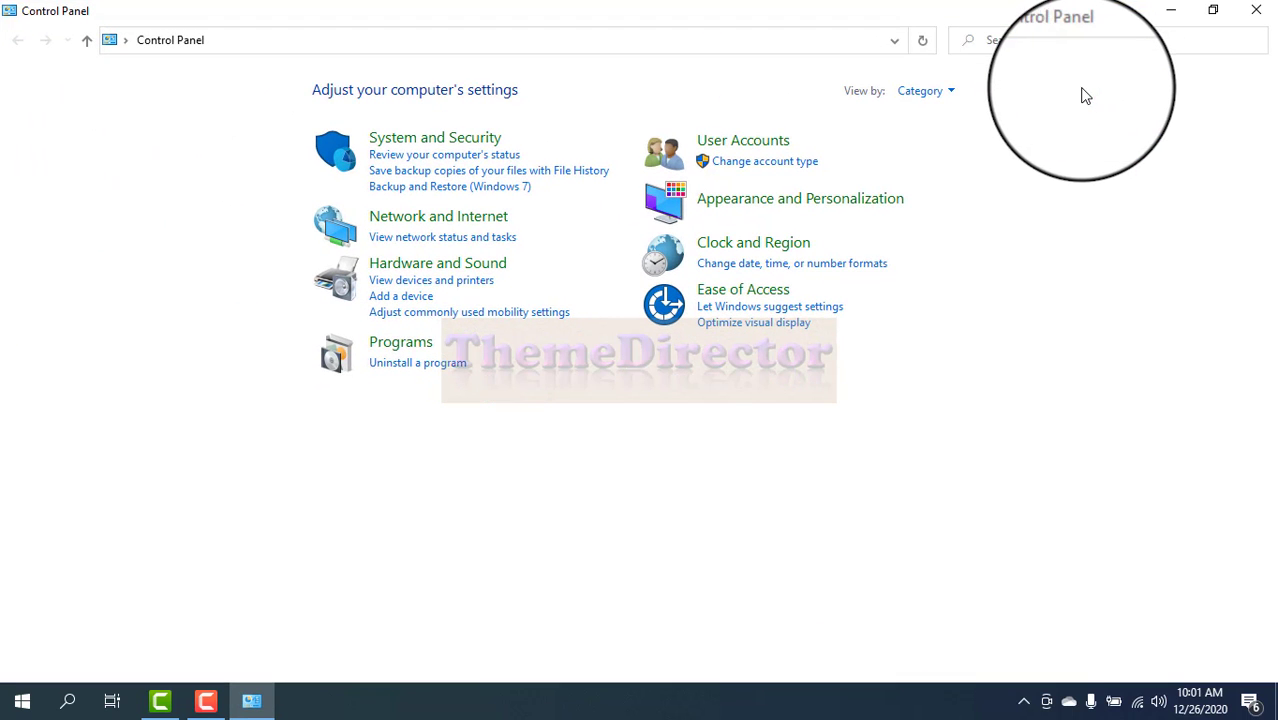
click(940, 92)
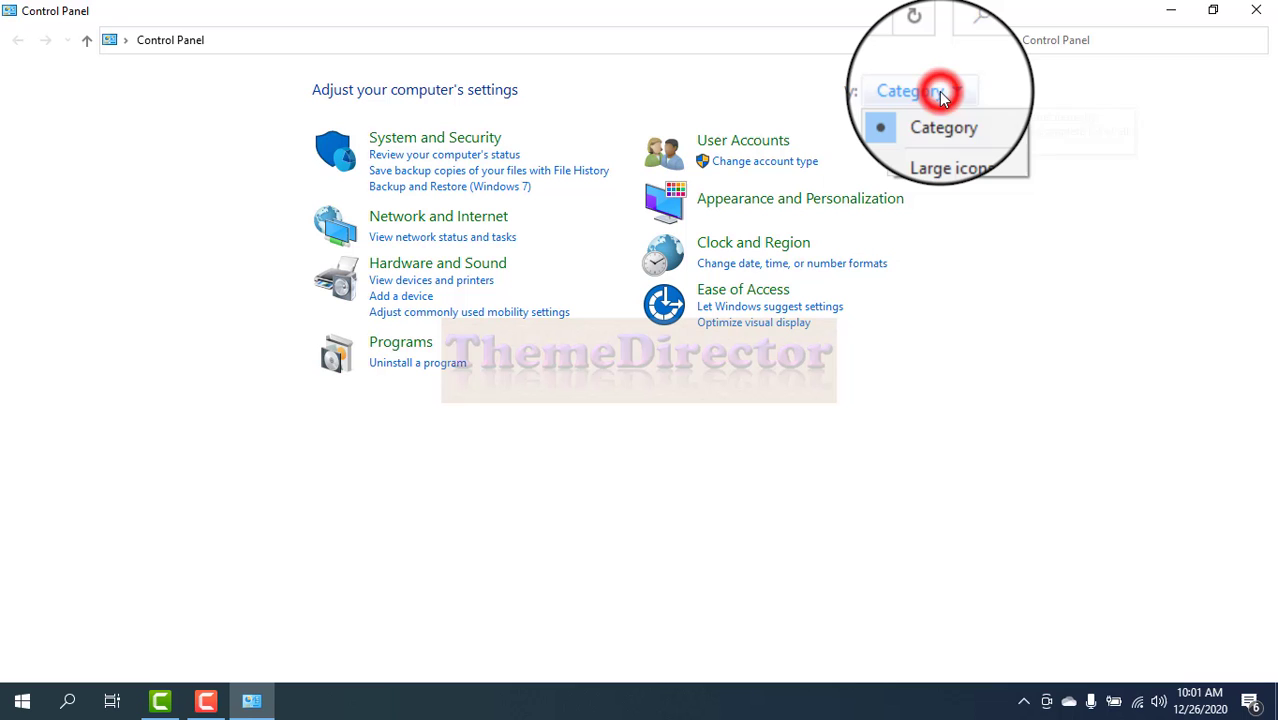
click(948, 145)
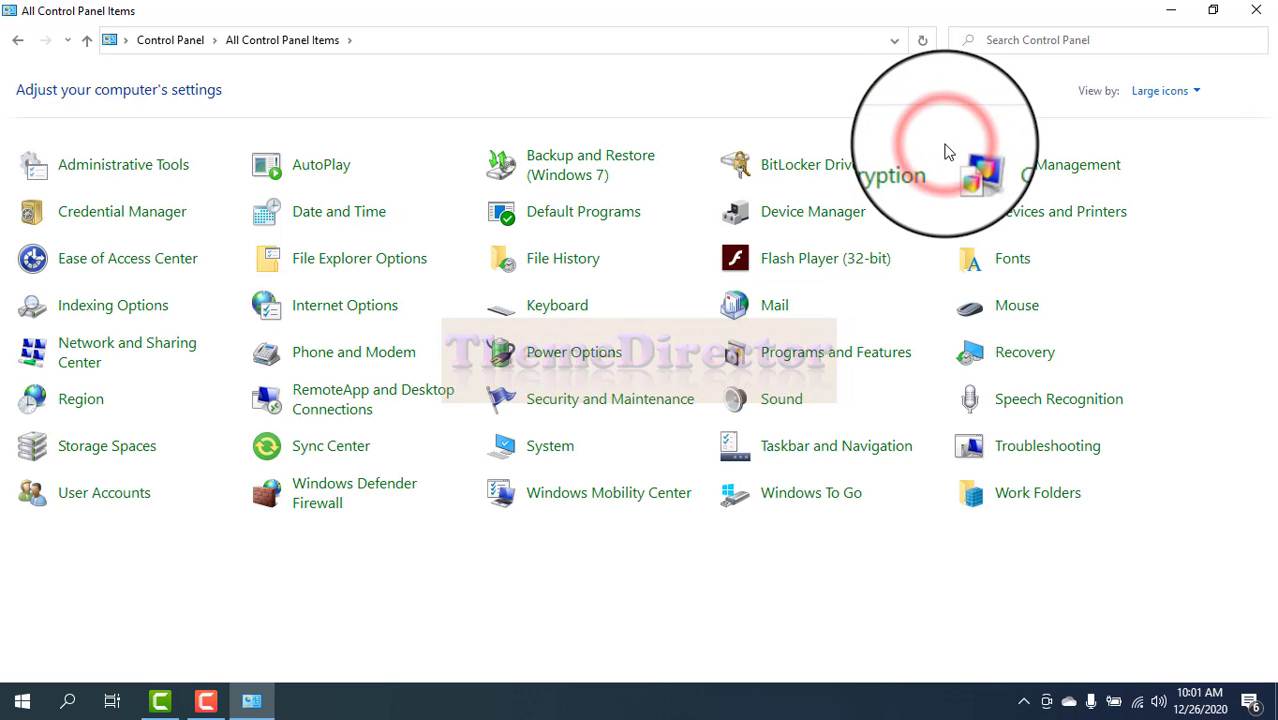
In File Explorer Options, turn off "Hide extensions for known file types", apply the change and close Control Panel.
click(325, 262)
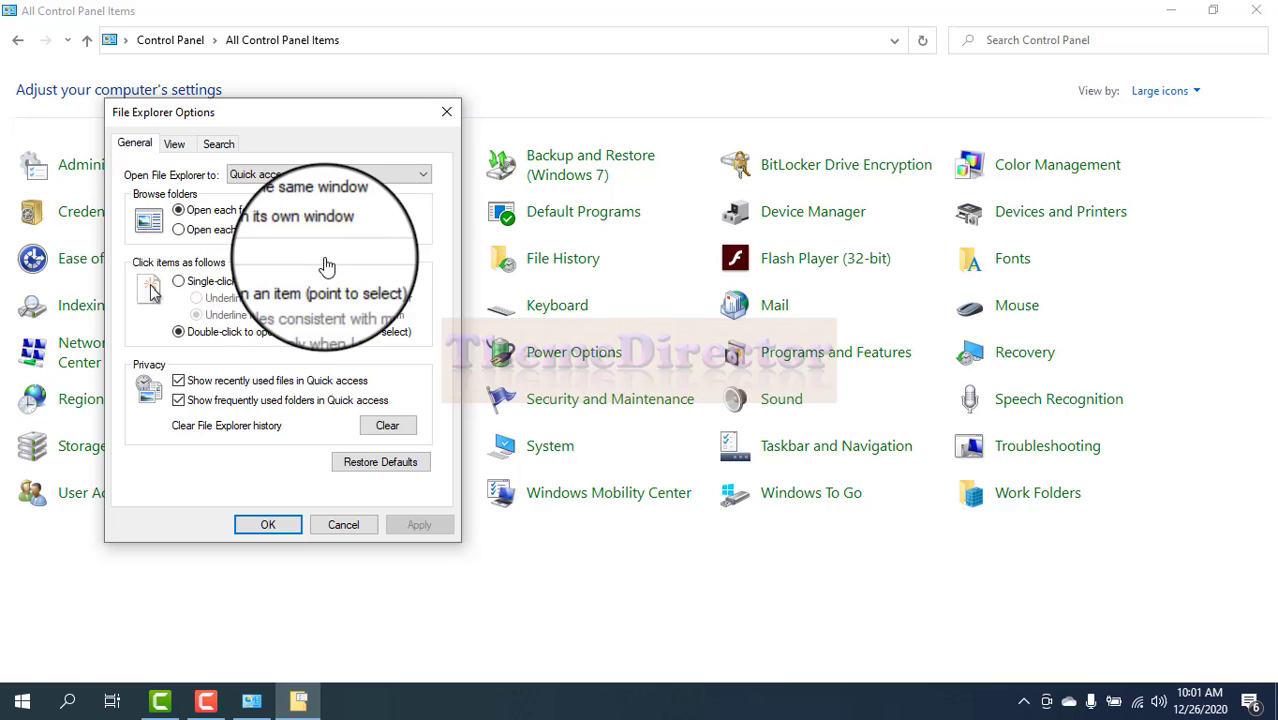
click(175, 145)
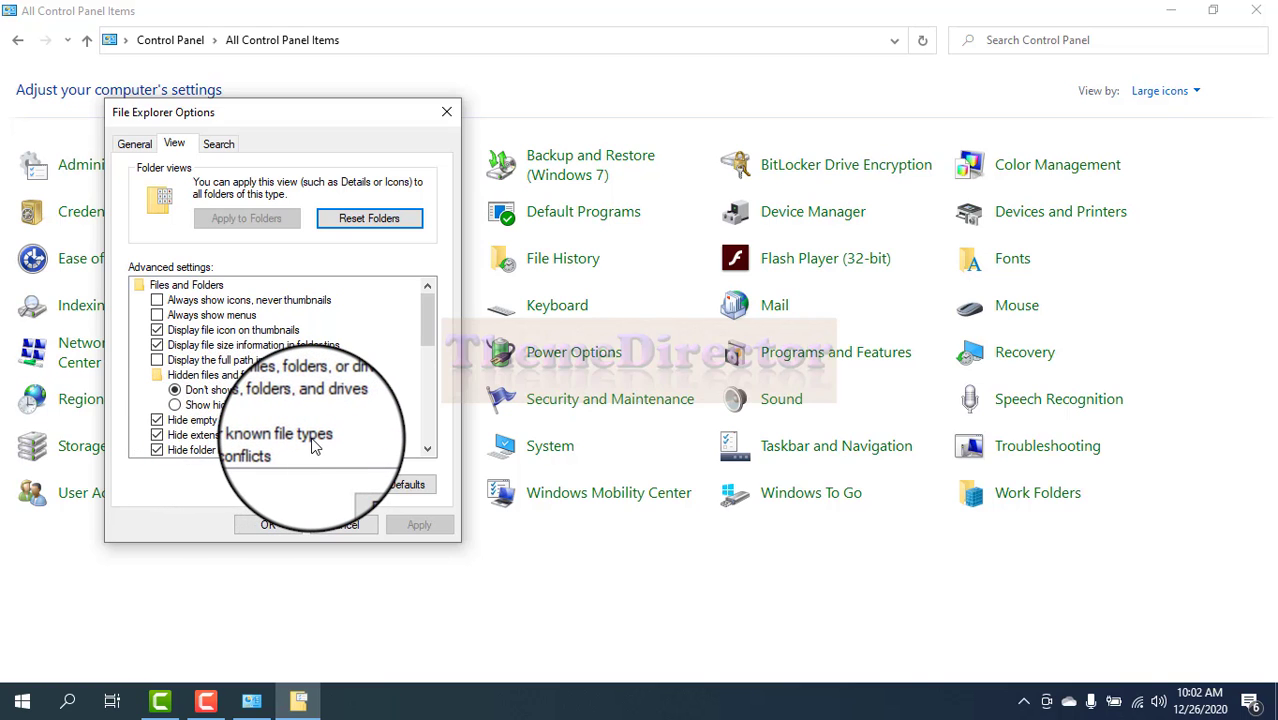
click(157, 437)
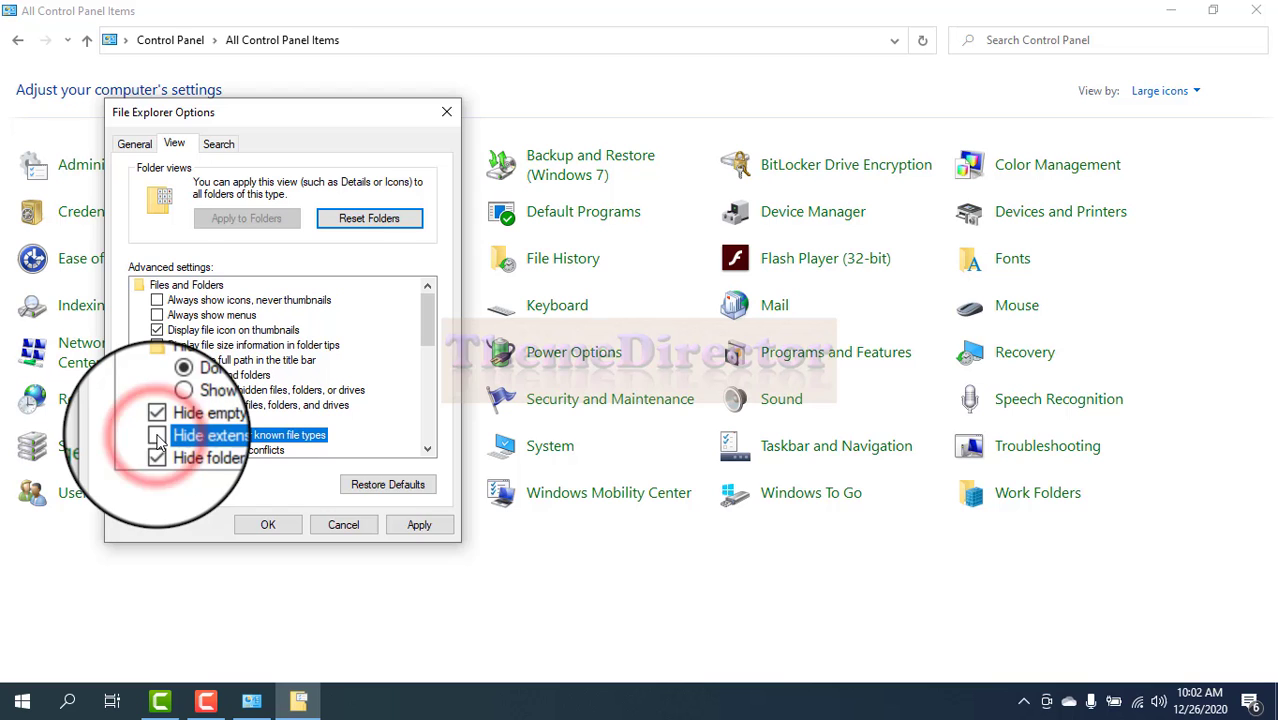
click(419, 524)
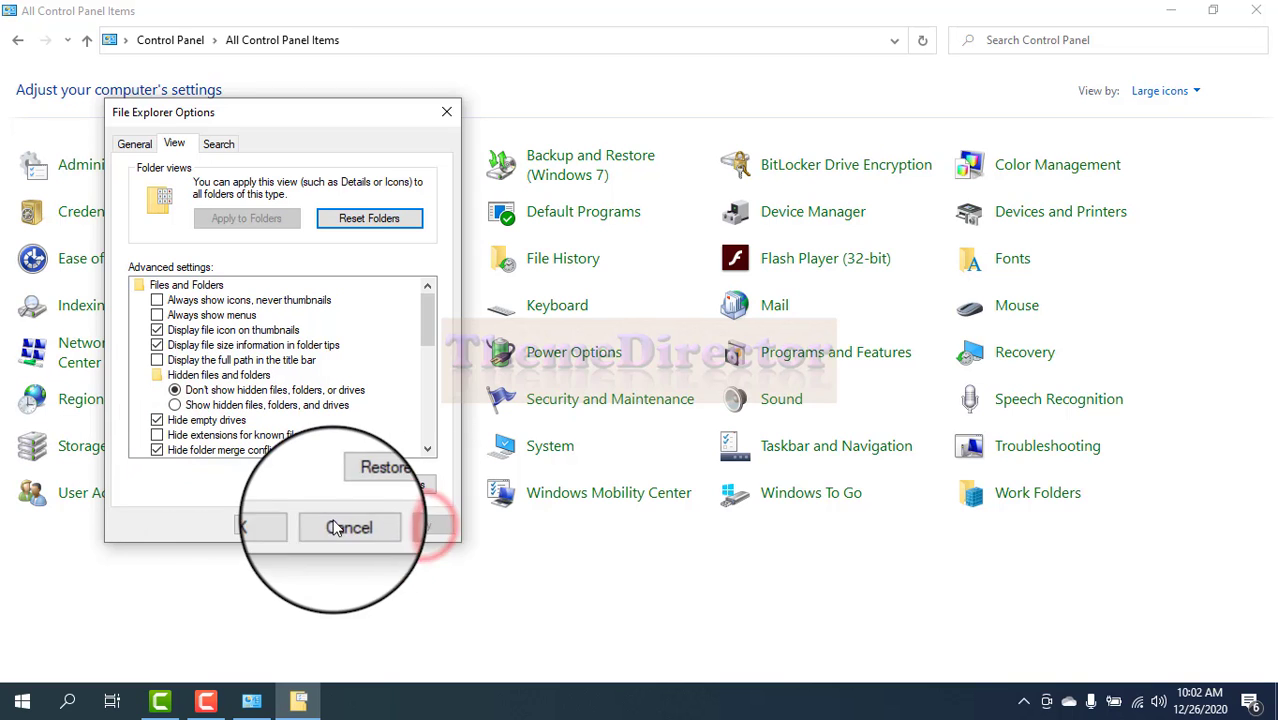
click(268, 526)
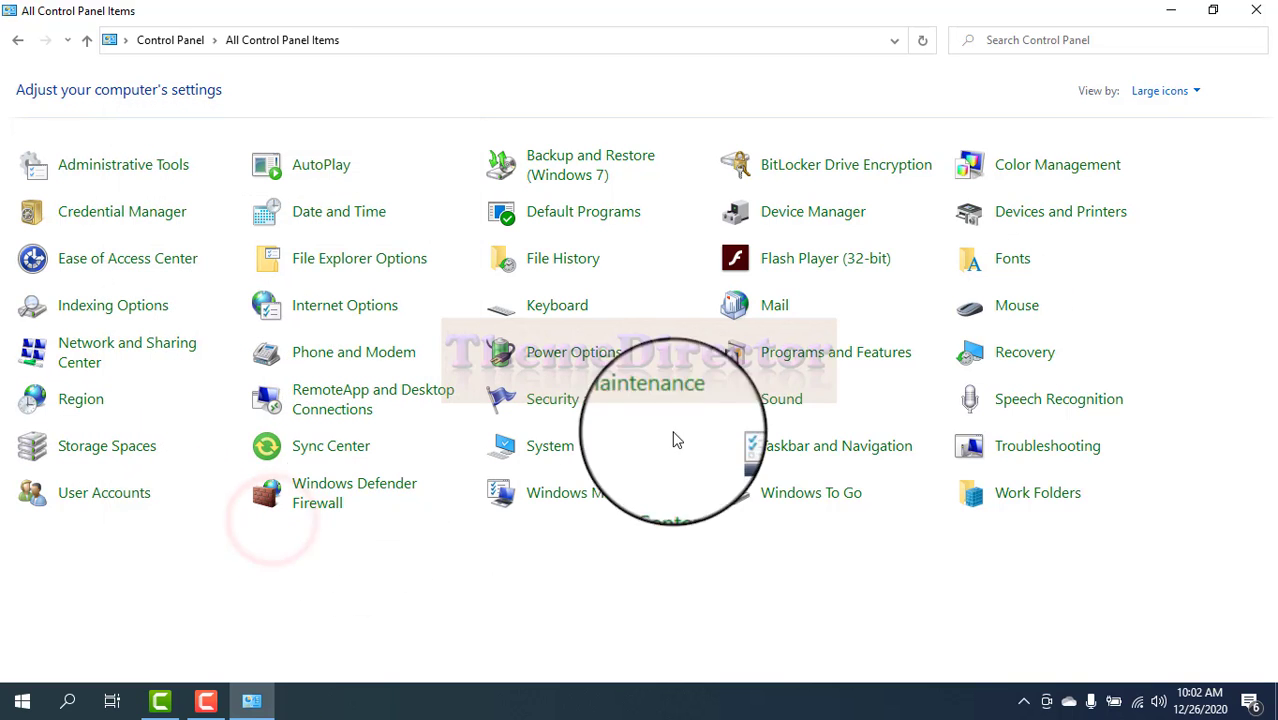
click(1256, 10)
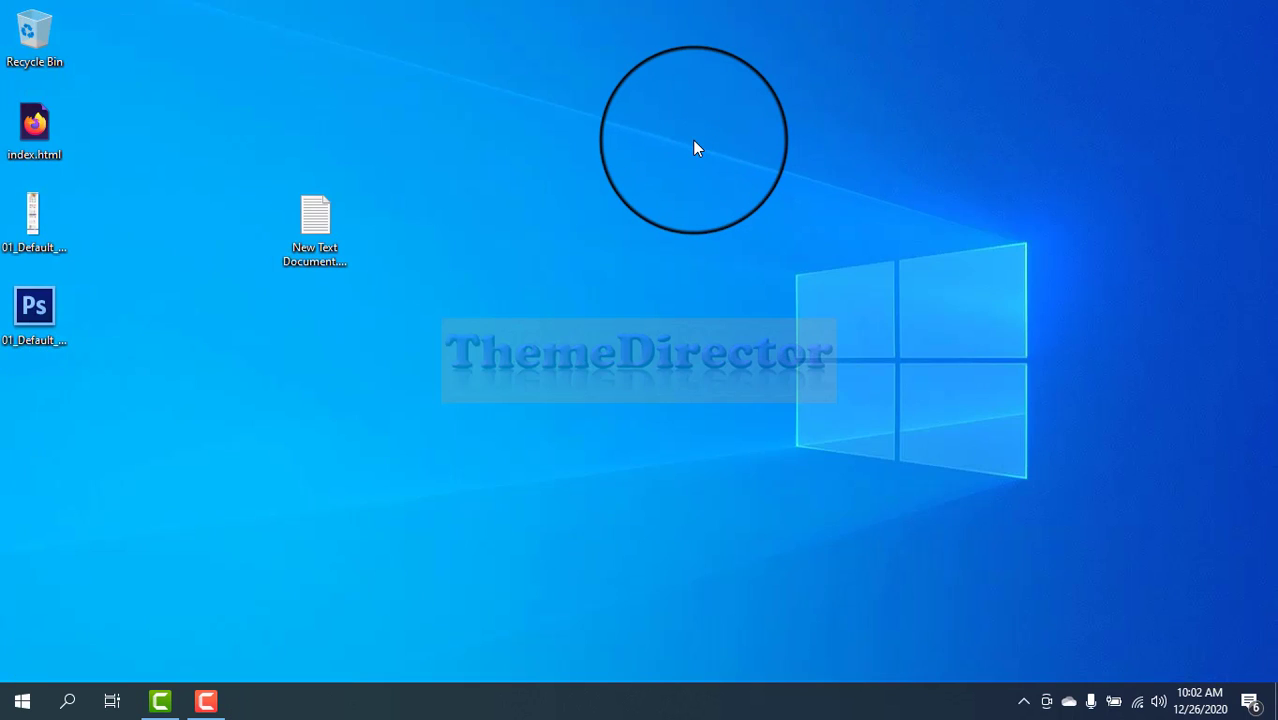
Inspect the extensions of index.html and 01_Default_Home.jpg on the desktop by highlighting them in the editable file names.
double_click(31, 157)
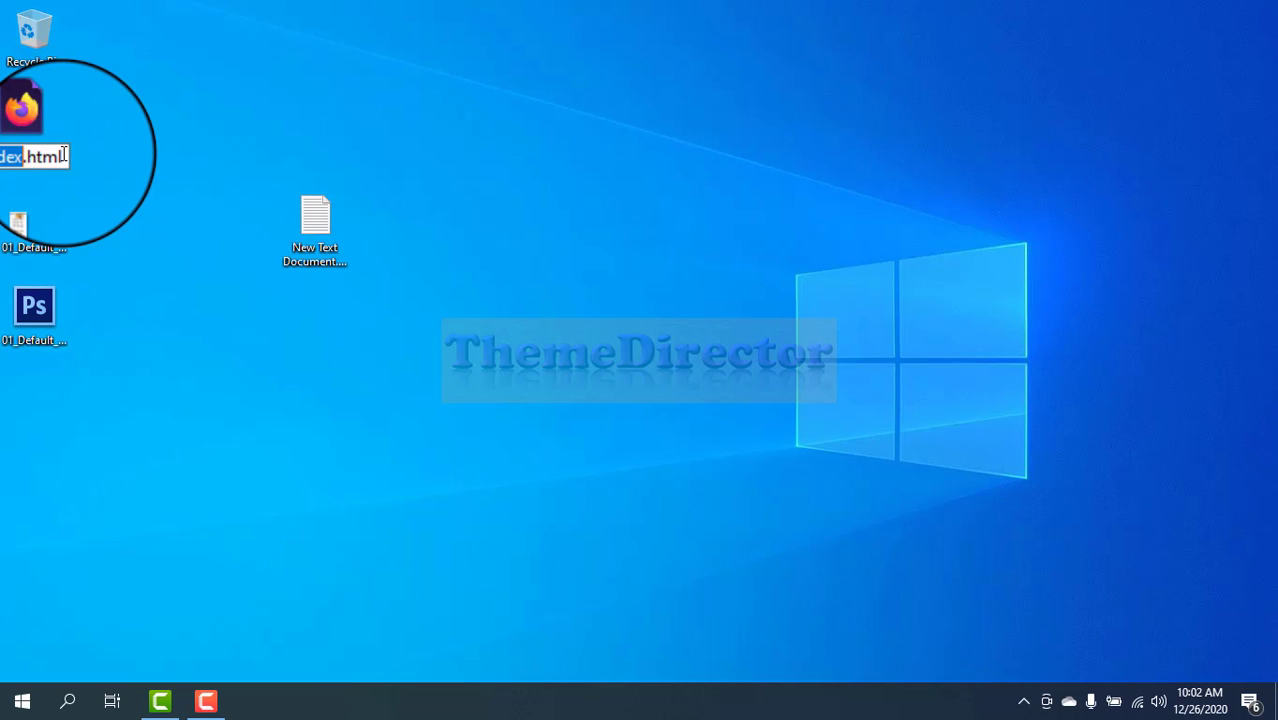
drag(62, 155, 37, 155)
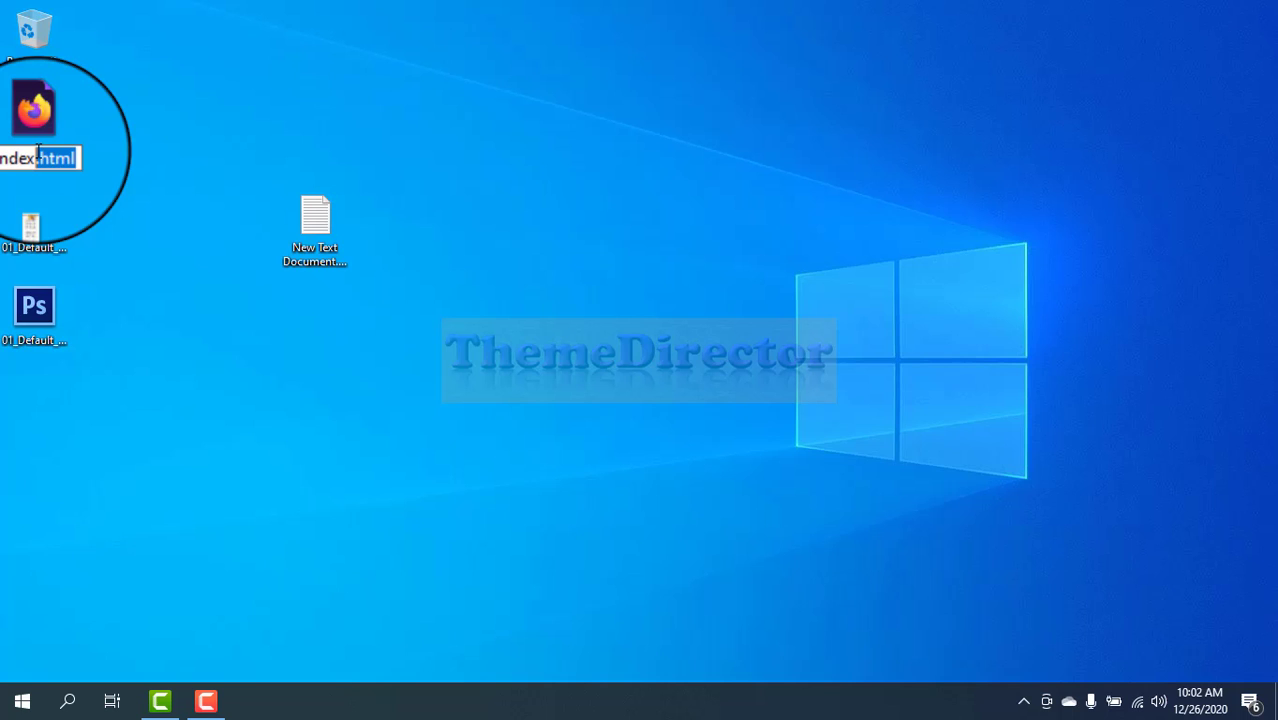
click(35, 228)
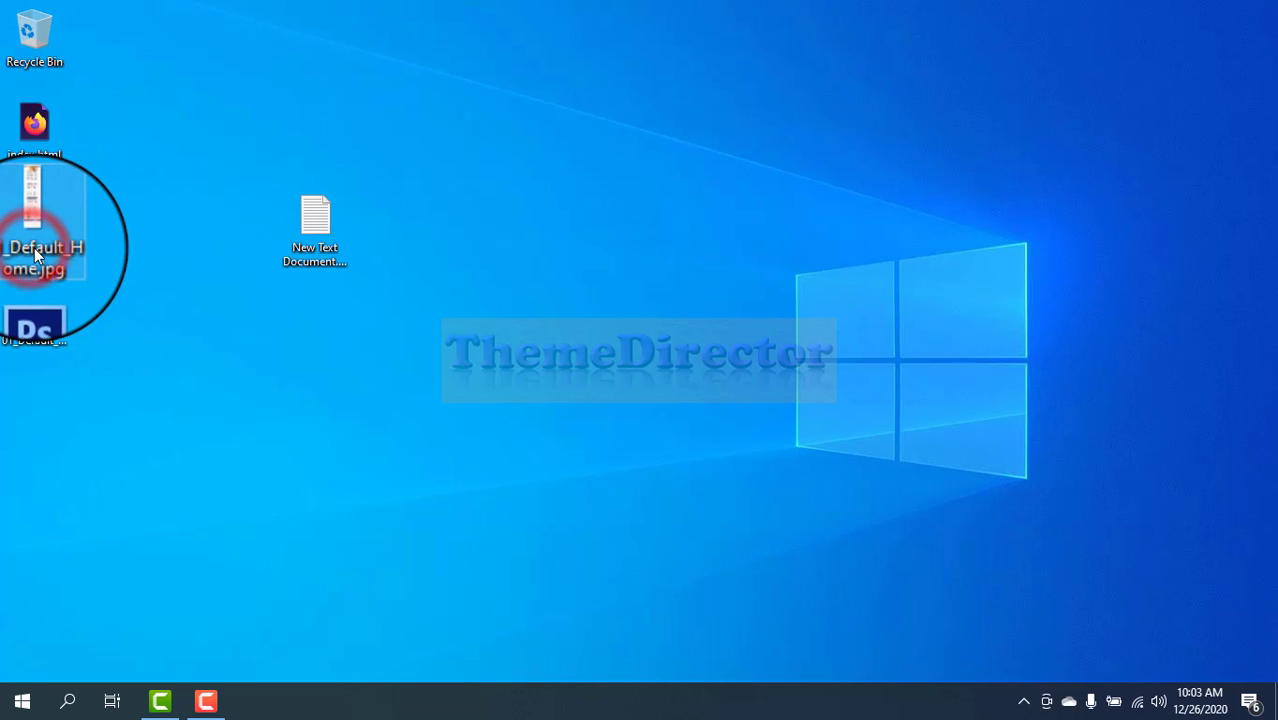
click(46, 263)
click(60, 263)
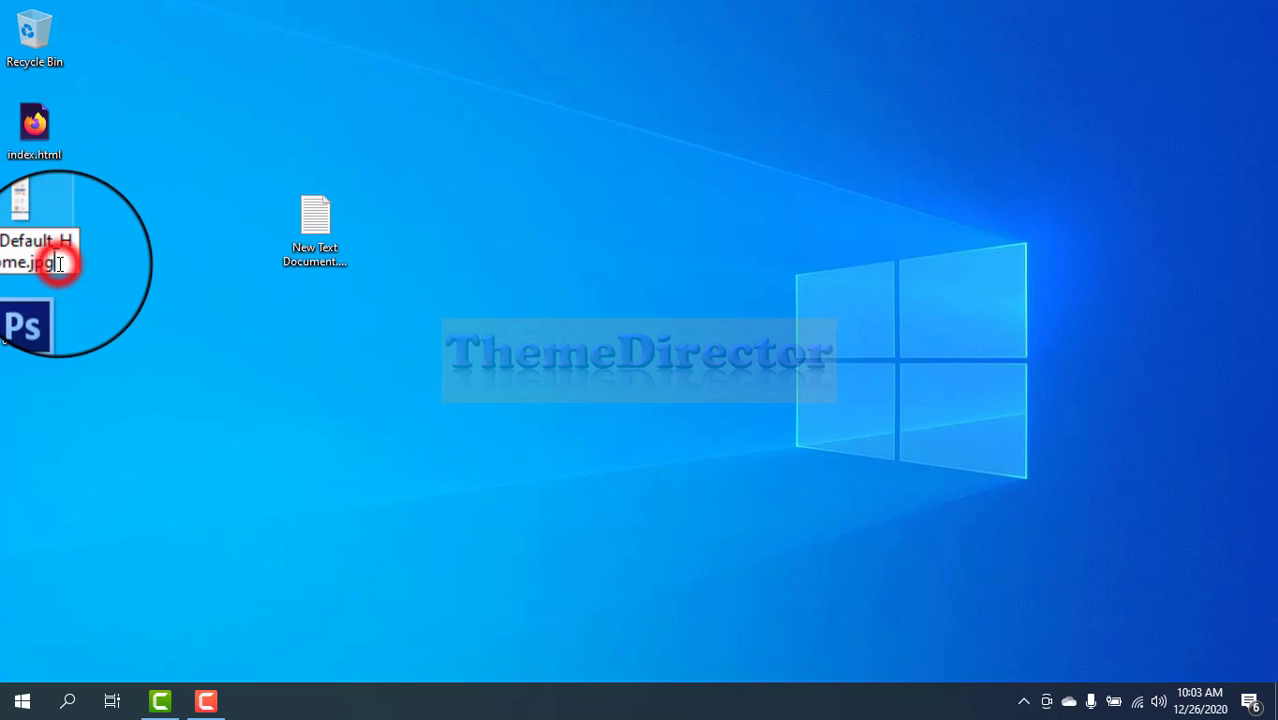
drag(60, 263, 40, 263)
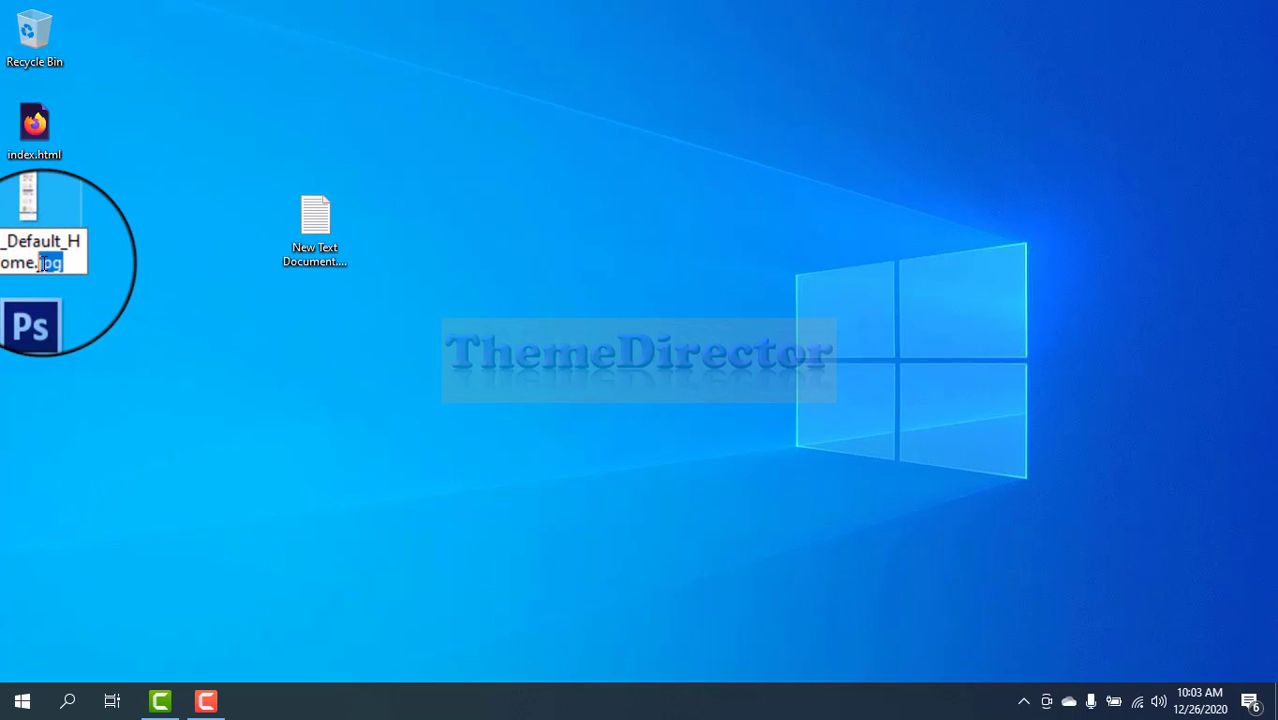
text(psd)
key(Return)
Inspect the extensions of 01_Default_Home.psd and New Text Document.txt by highlighting them in the editable names, and refresh the desktop.
click(37, 344)
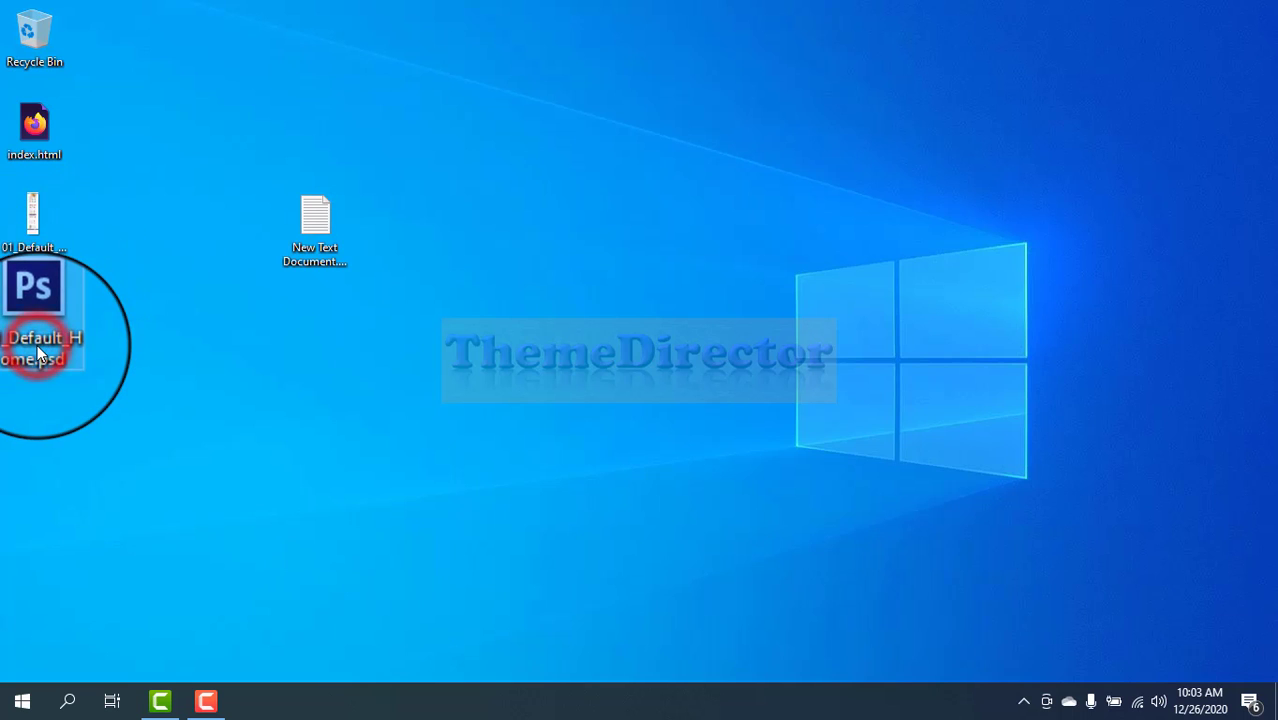
click(51, 355)
click(63, 355)
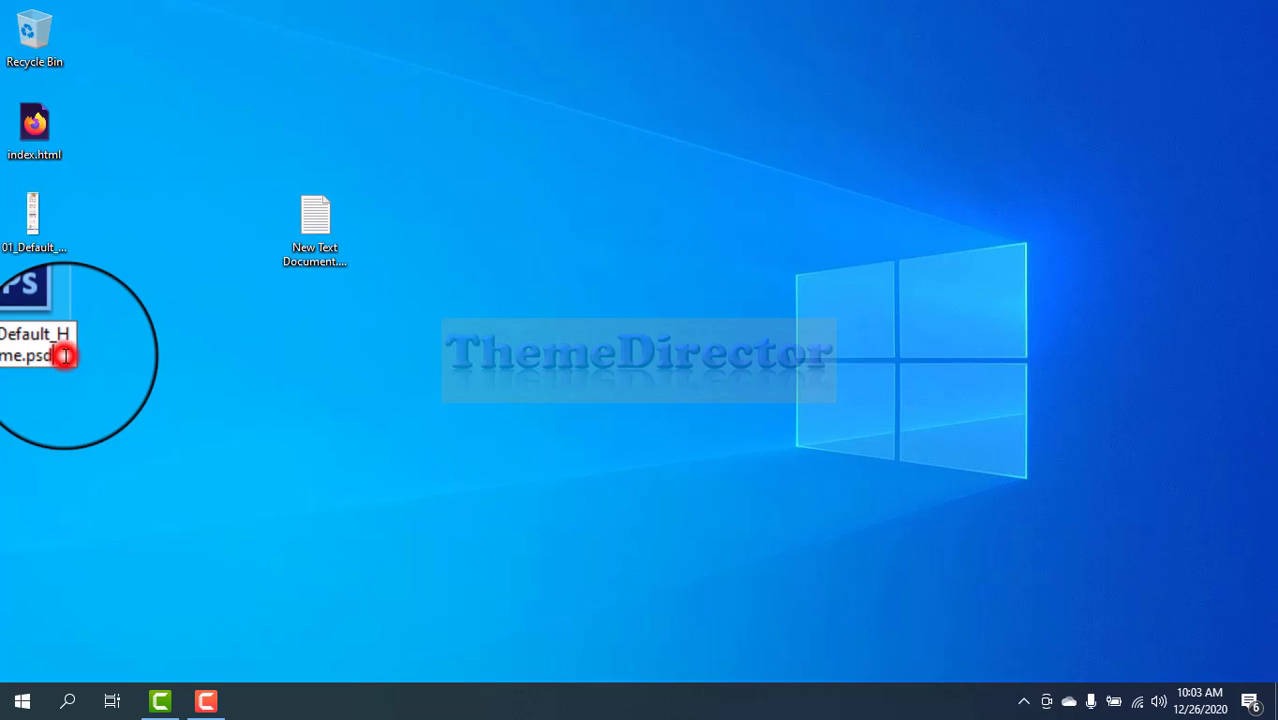
drag(63, 355, 37, 357)
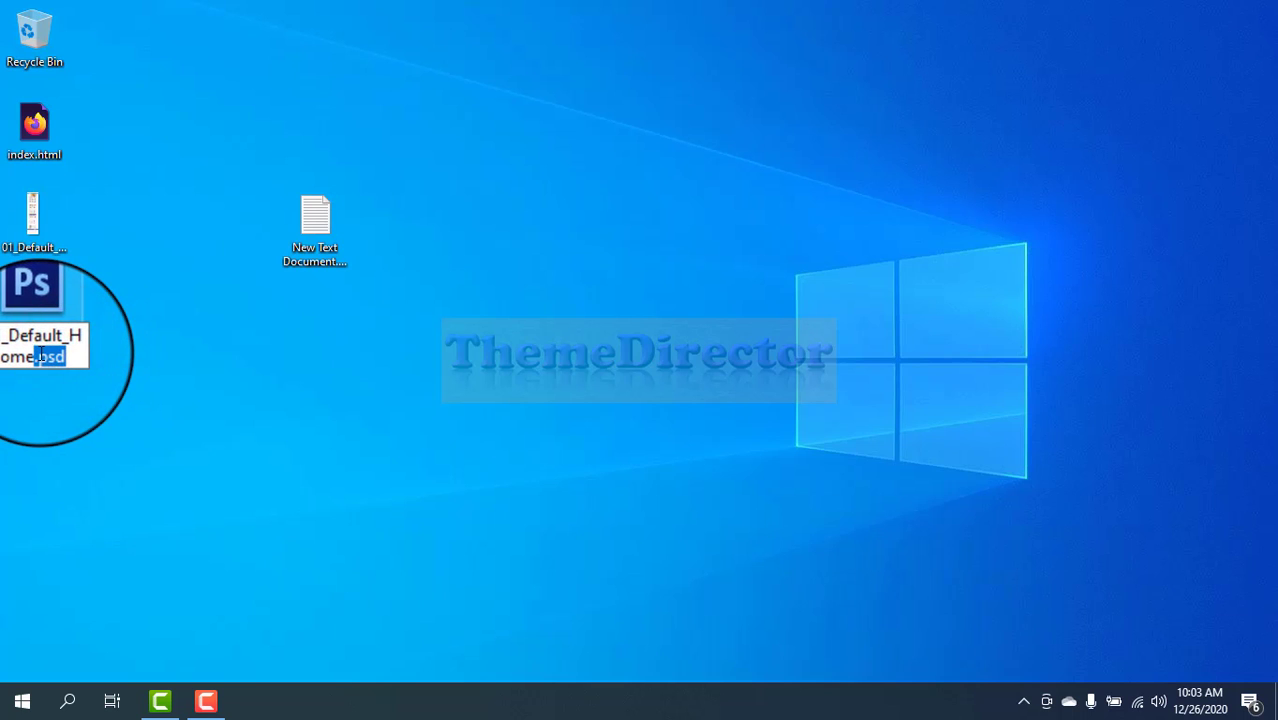
click(301, 251)
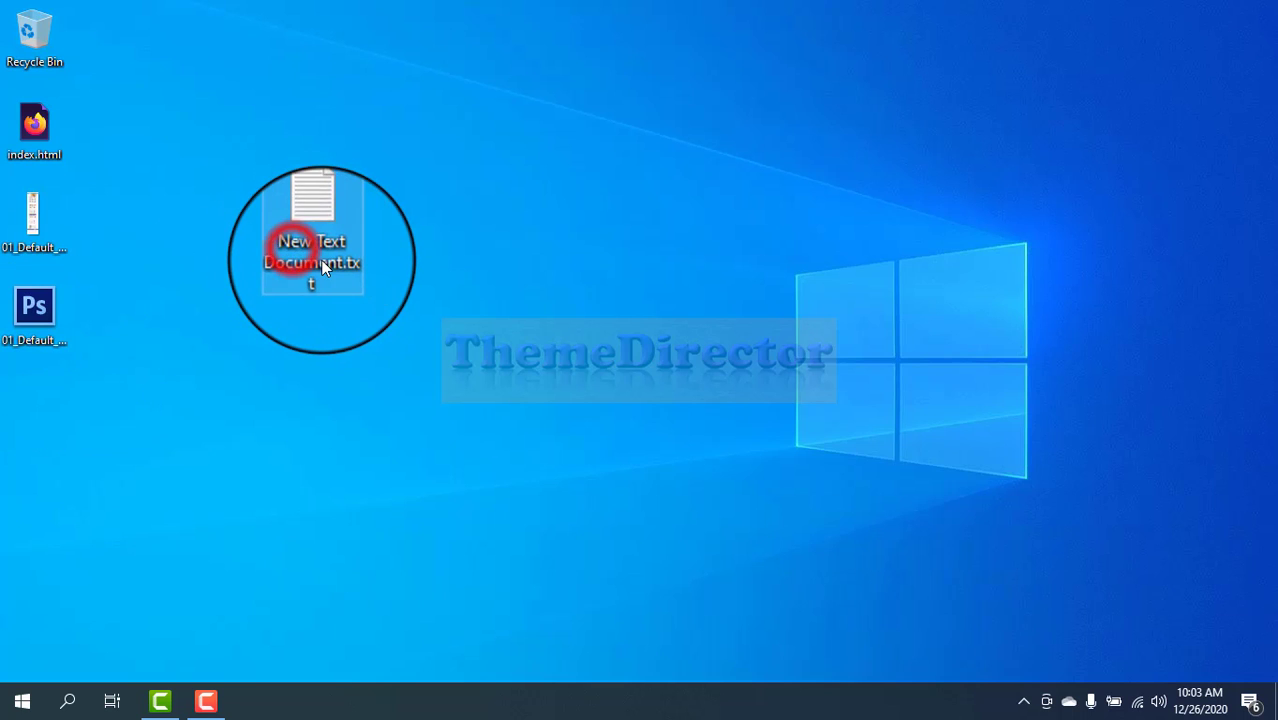
click(318, 258)
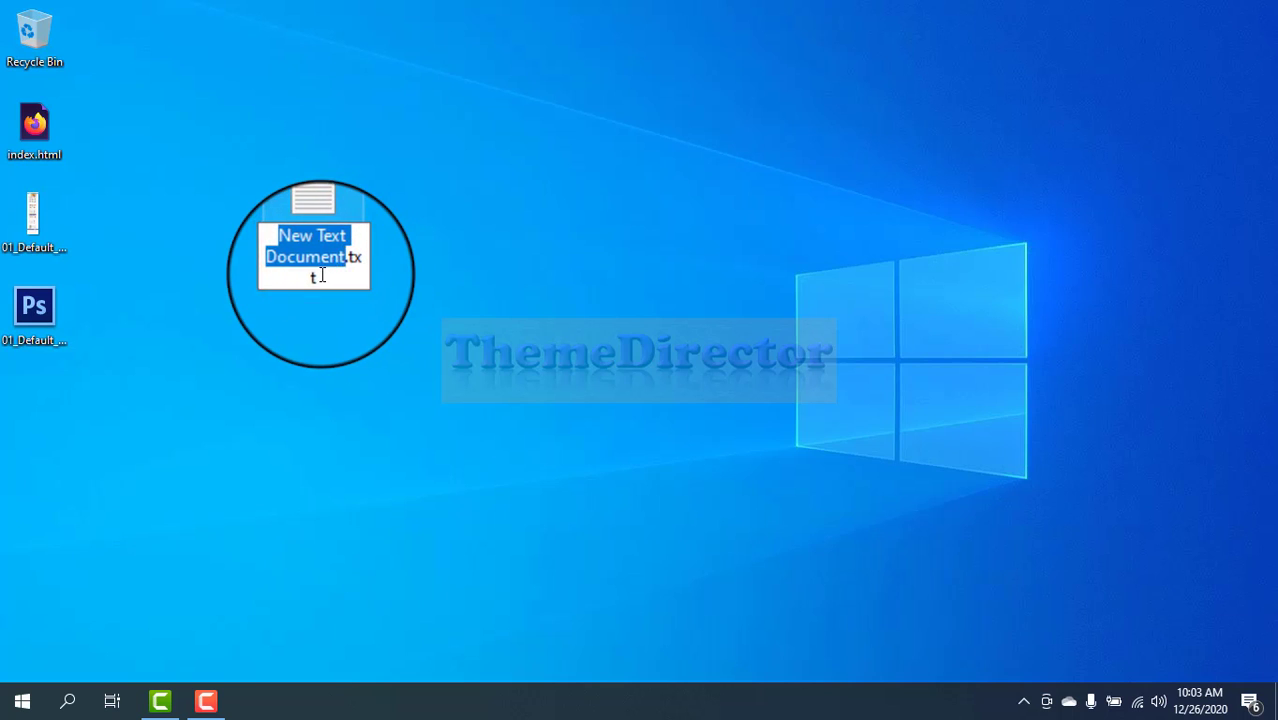
drag(321, 273, 338, 260)
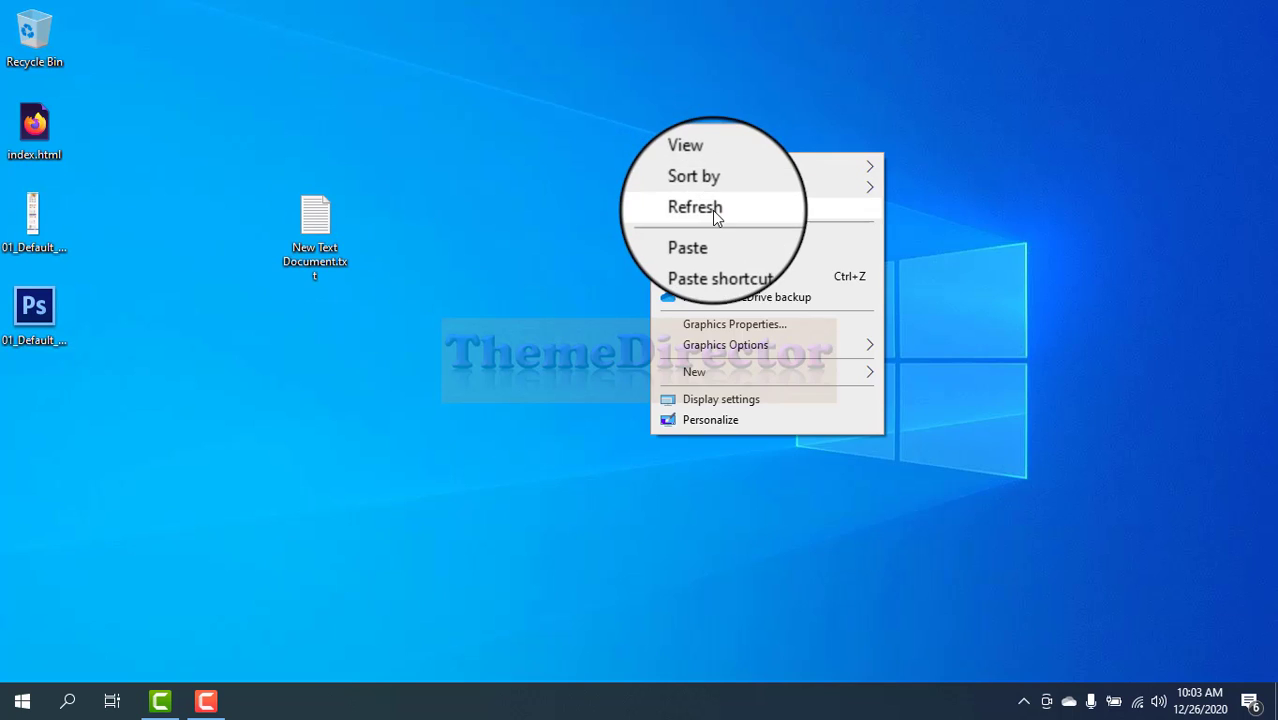
click(712, 209)
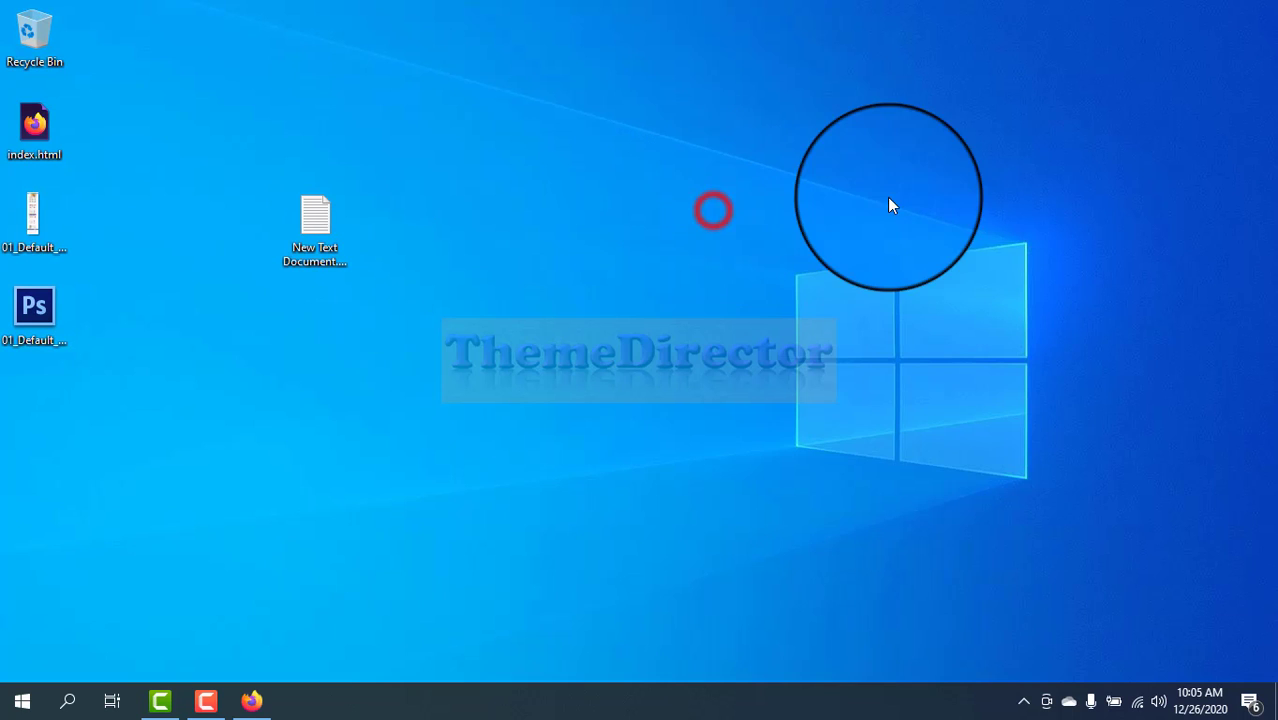
click(975, 224)
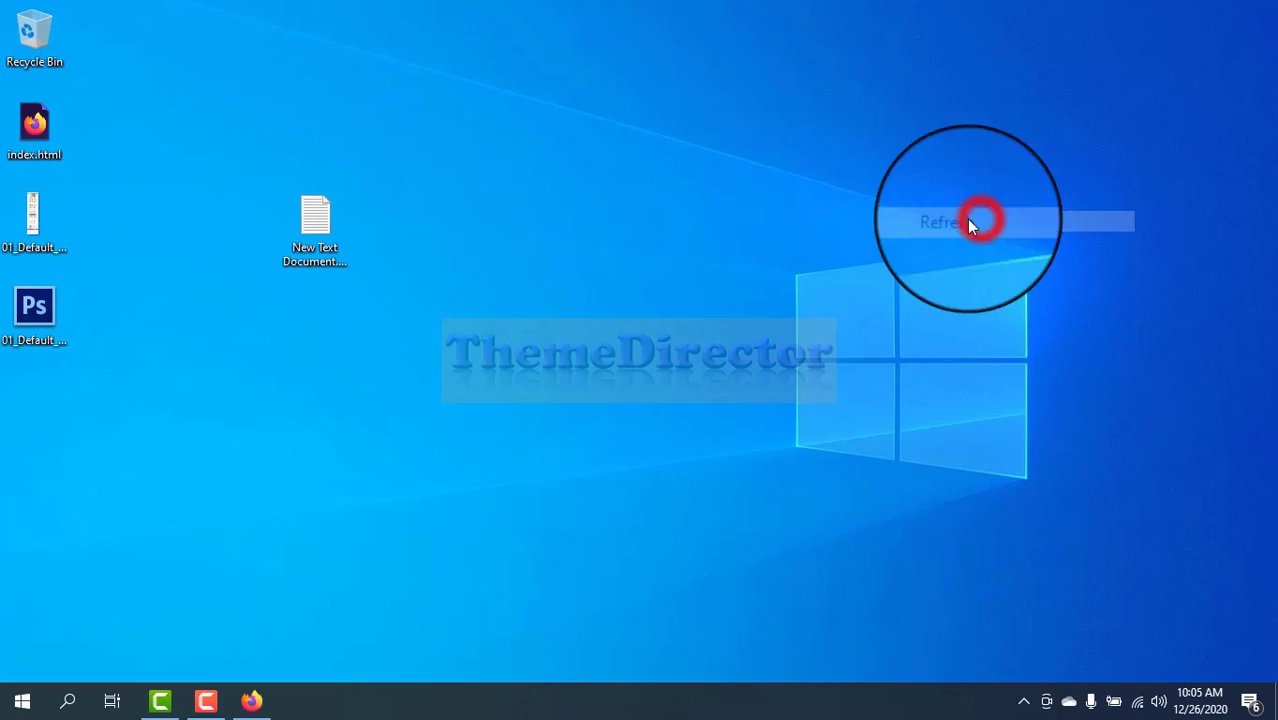
Switch to Firefox, subscribe to the ThemeDirector YouTube channel with all notifications turned on, and open the notifications list.
click(250, 701)
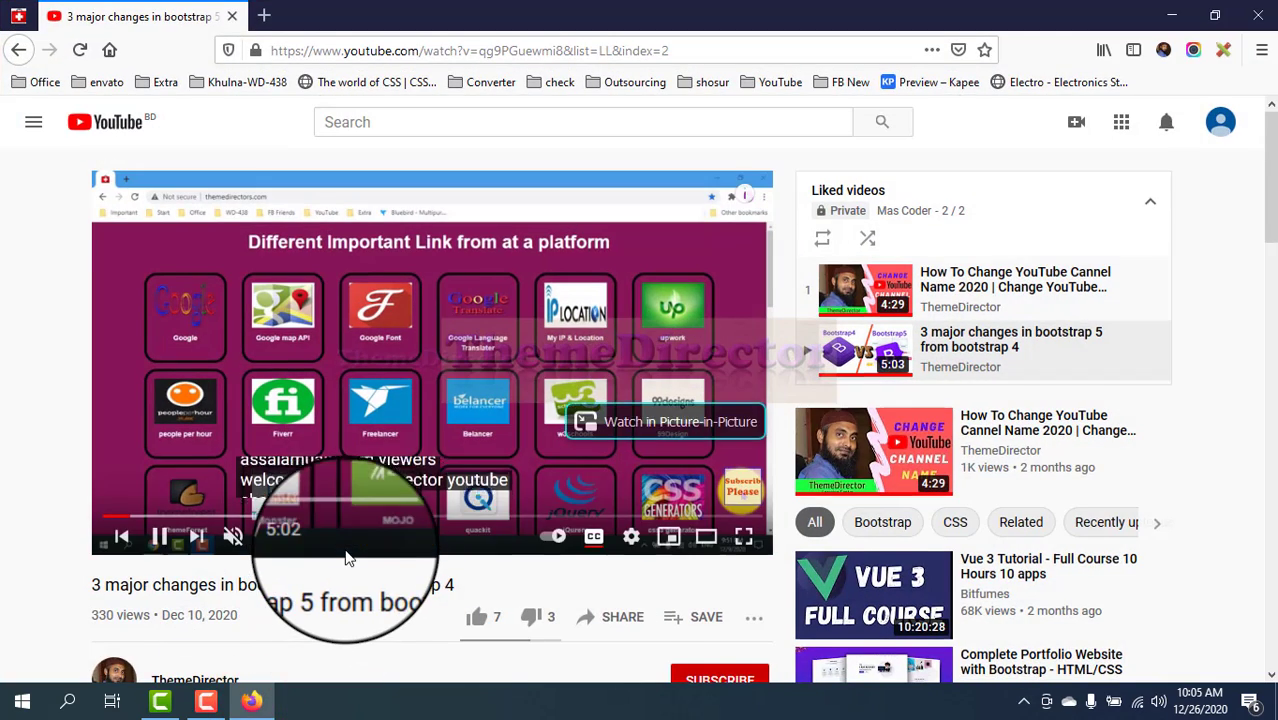
scroll(360, 550, down, 2)
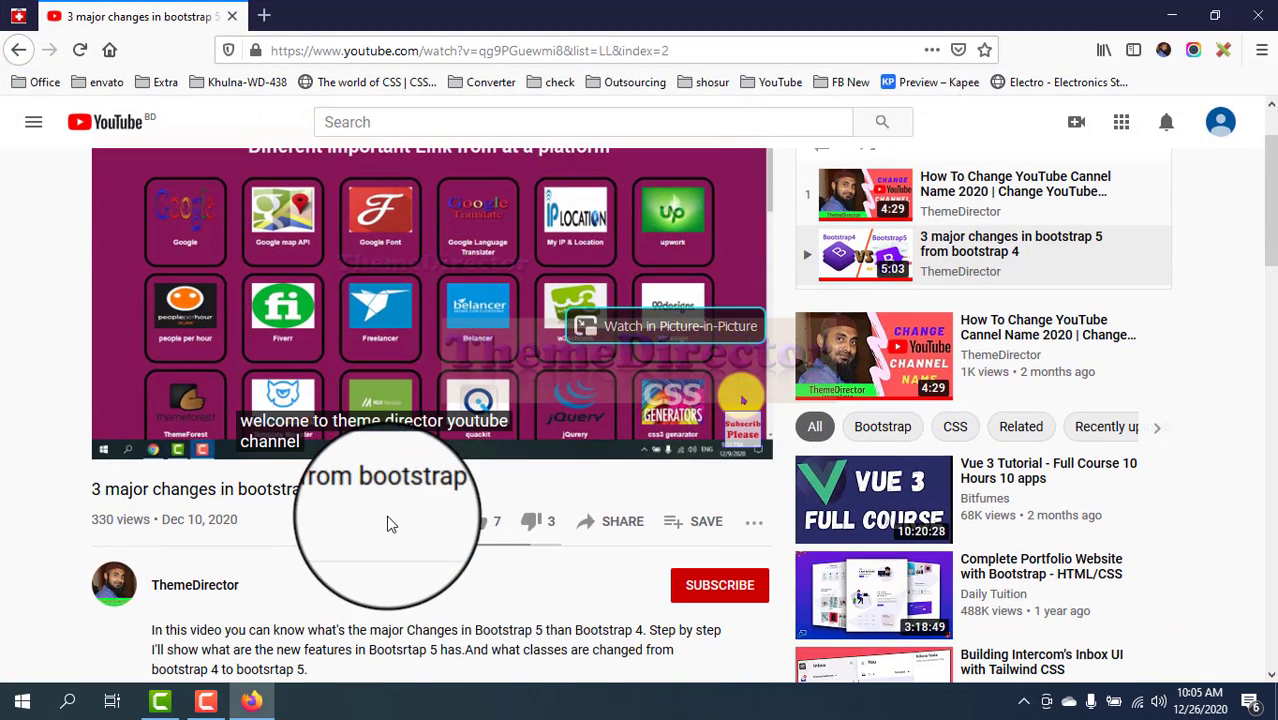
click(735, 587)
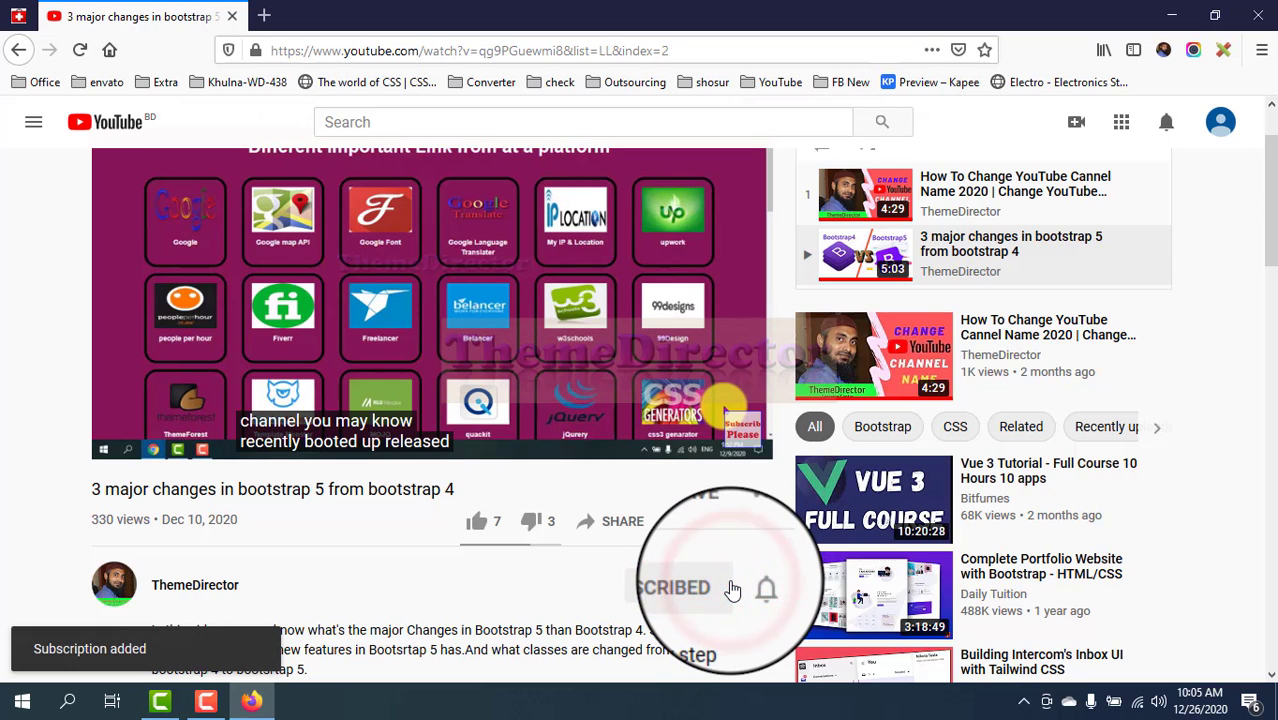
click(755, 590)
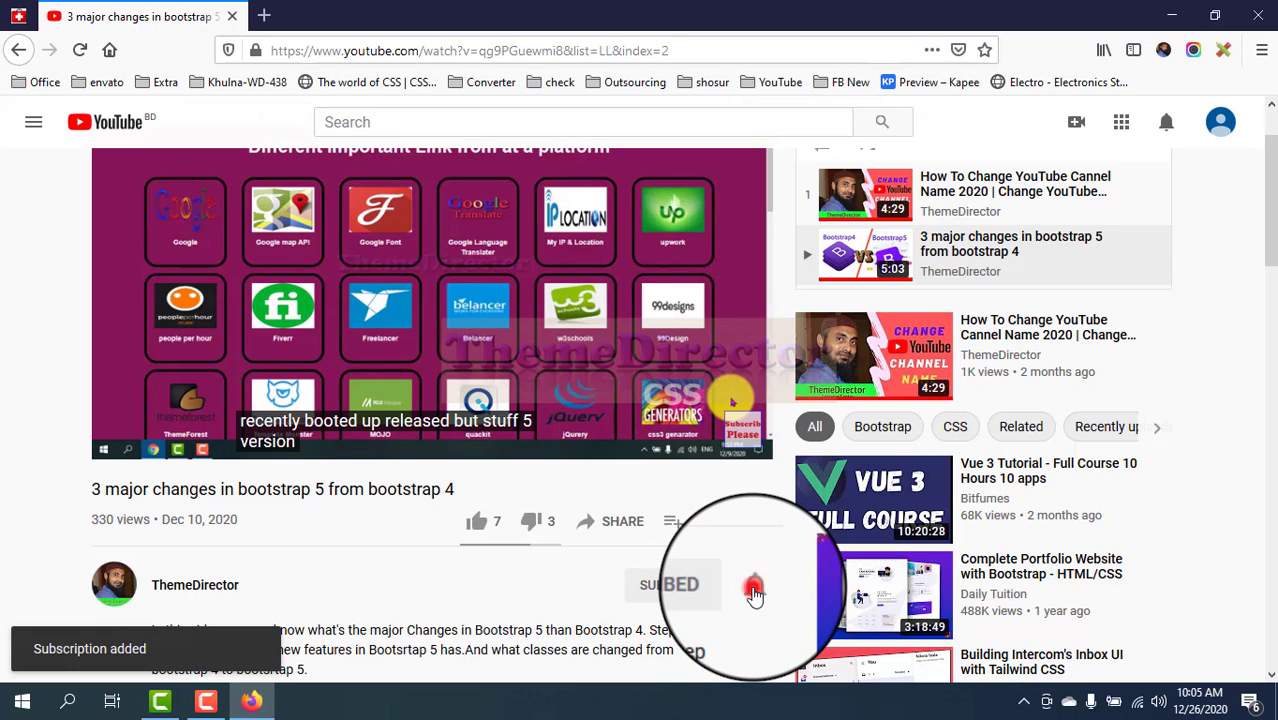
click(790, 481)
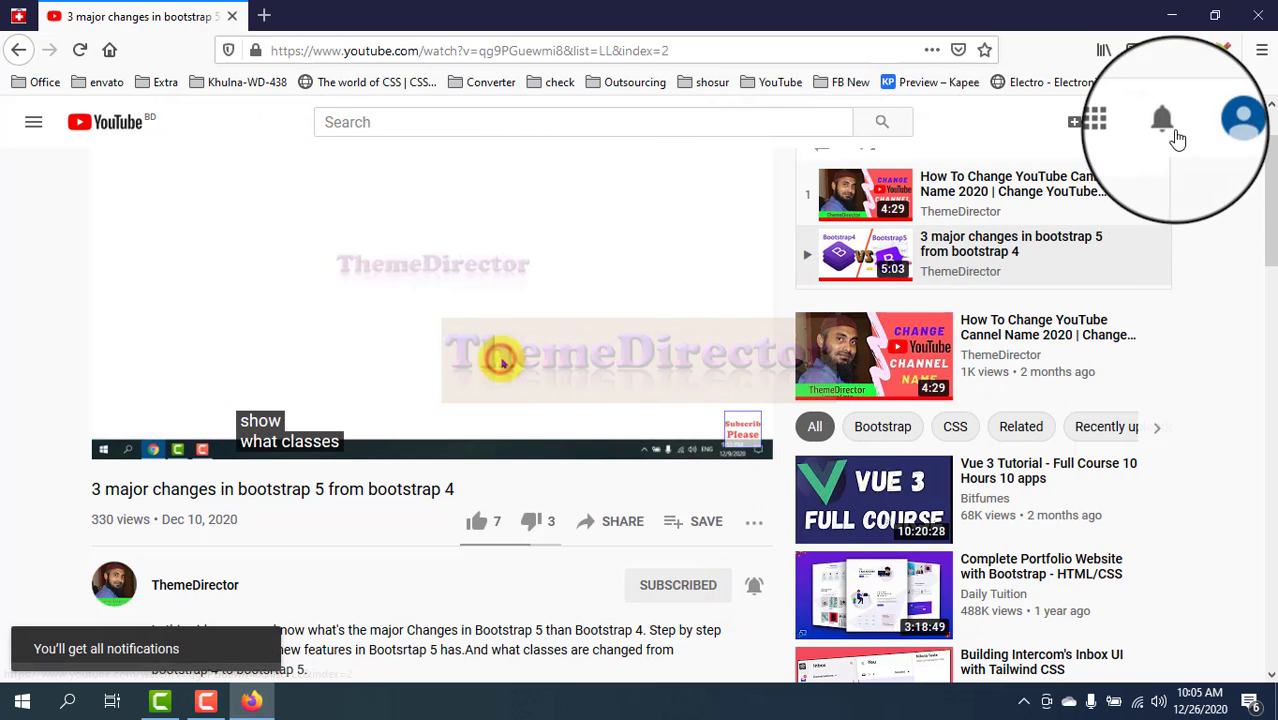
click(1174, 132)
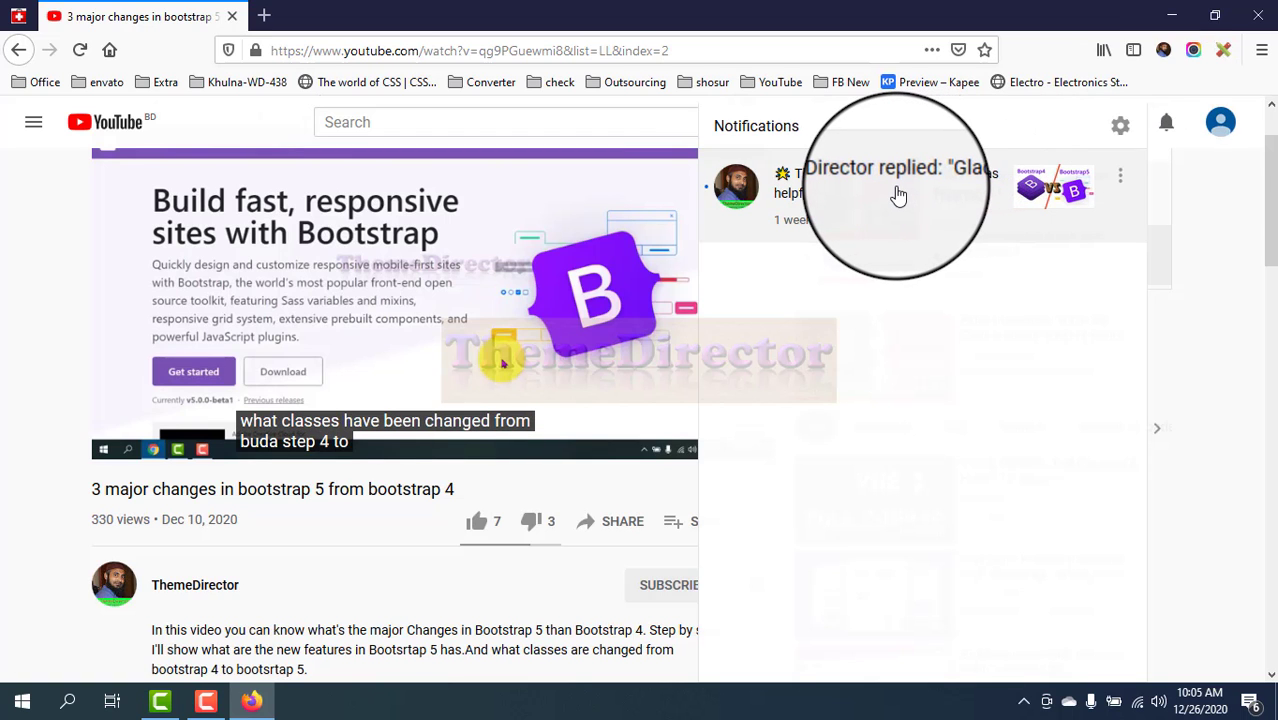
Close Firefox and refresh the desktop.
click(1248, 20)
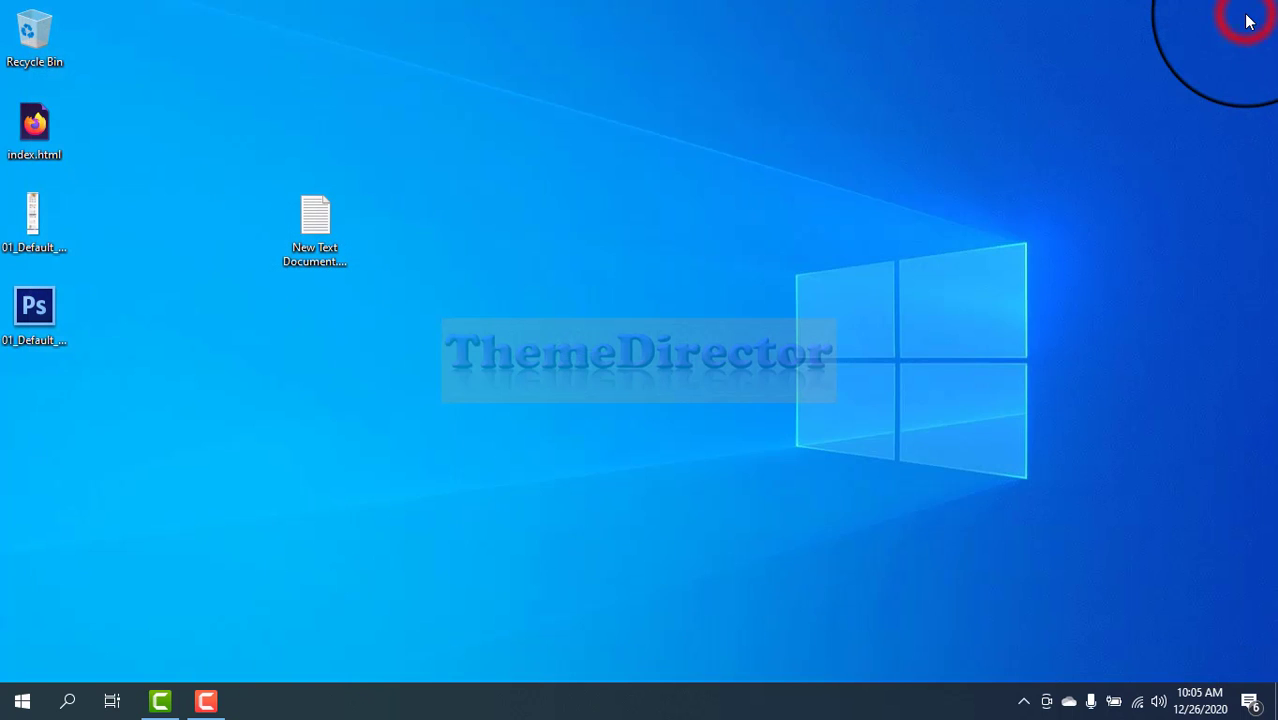
right_click(877, 150)
click(945, 206)
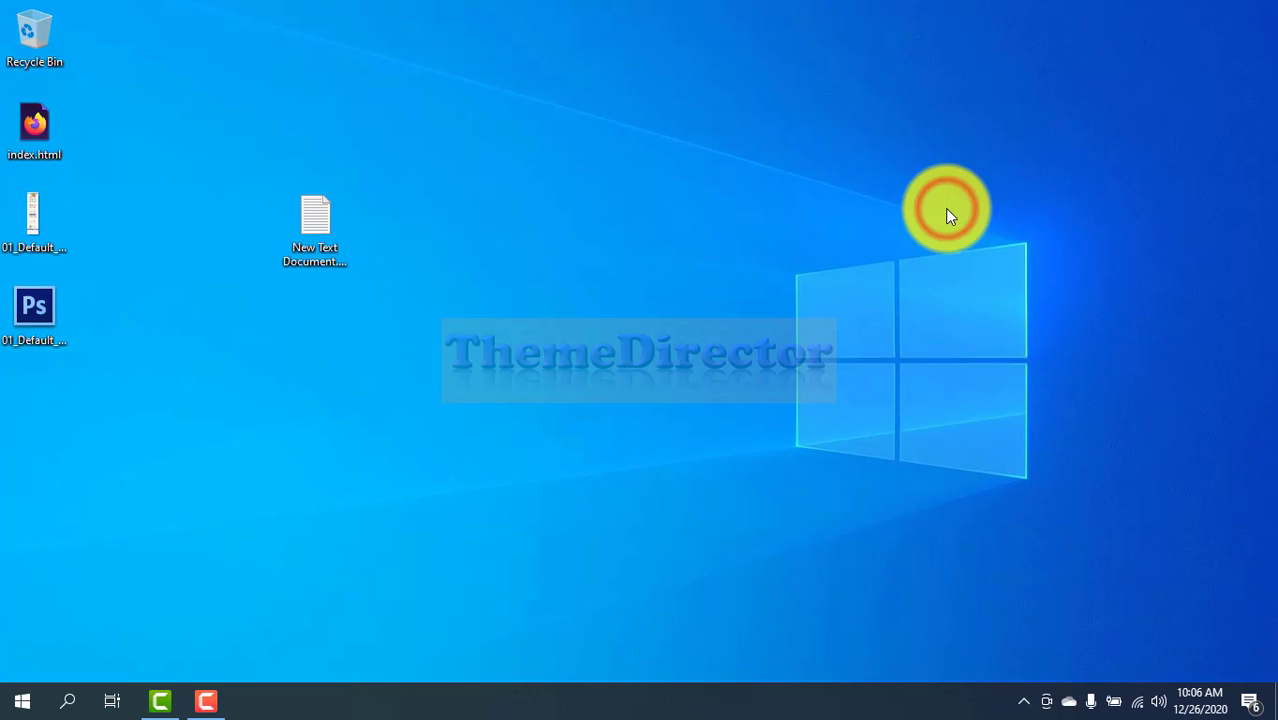